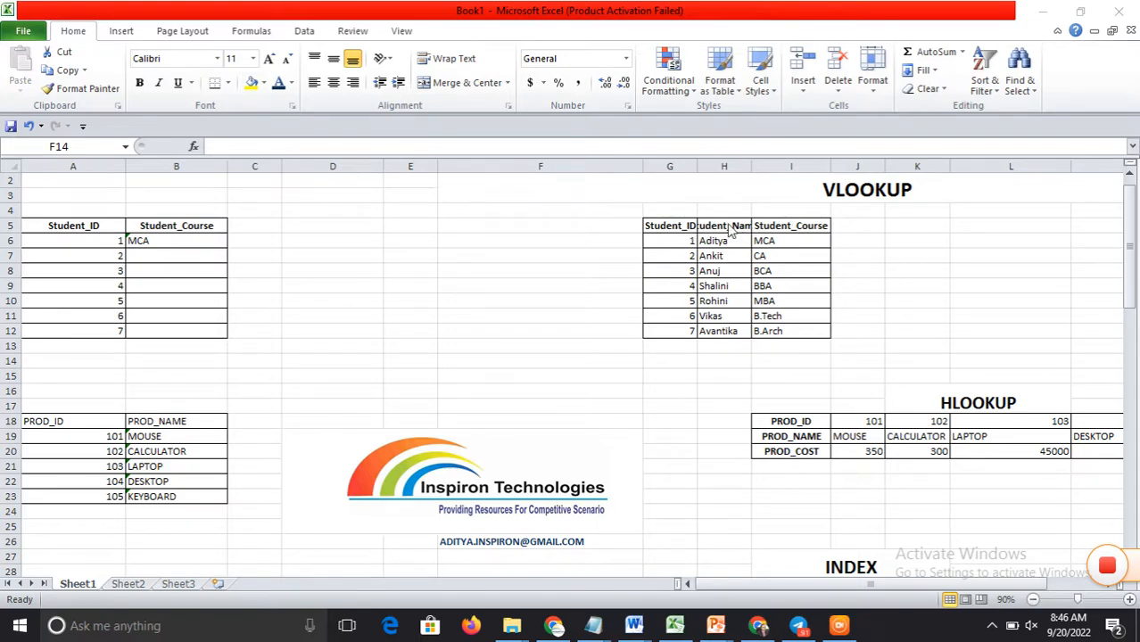
Widen column H so that the full Student_Name header fits
left_click(742, 241)
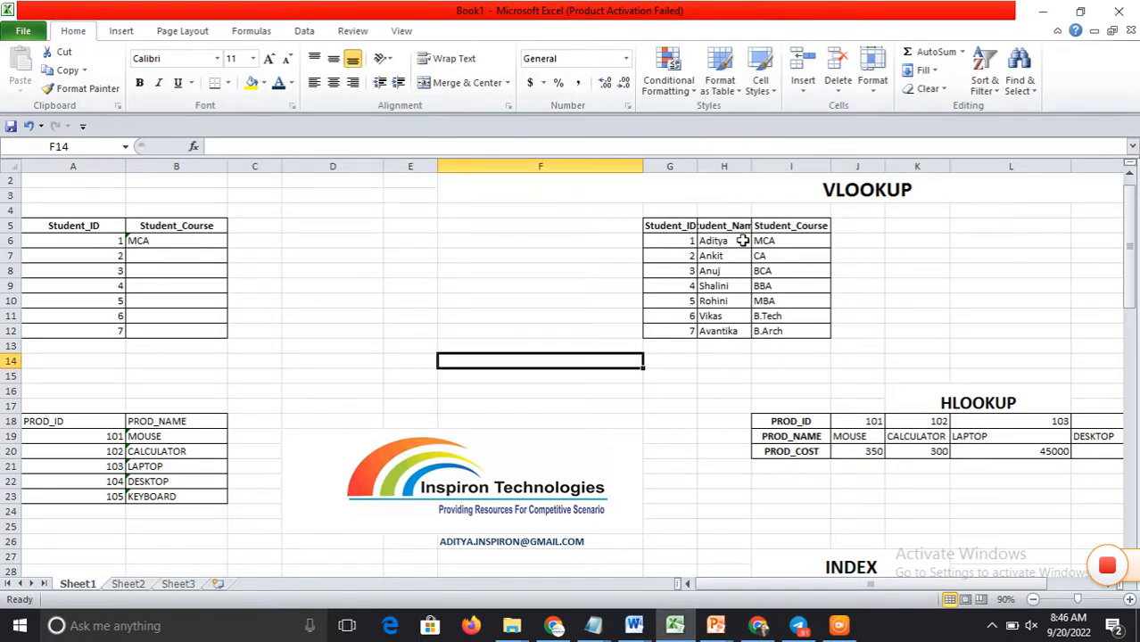
left_click_drag(751, 166, 803, 165)
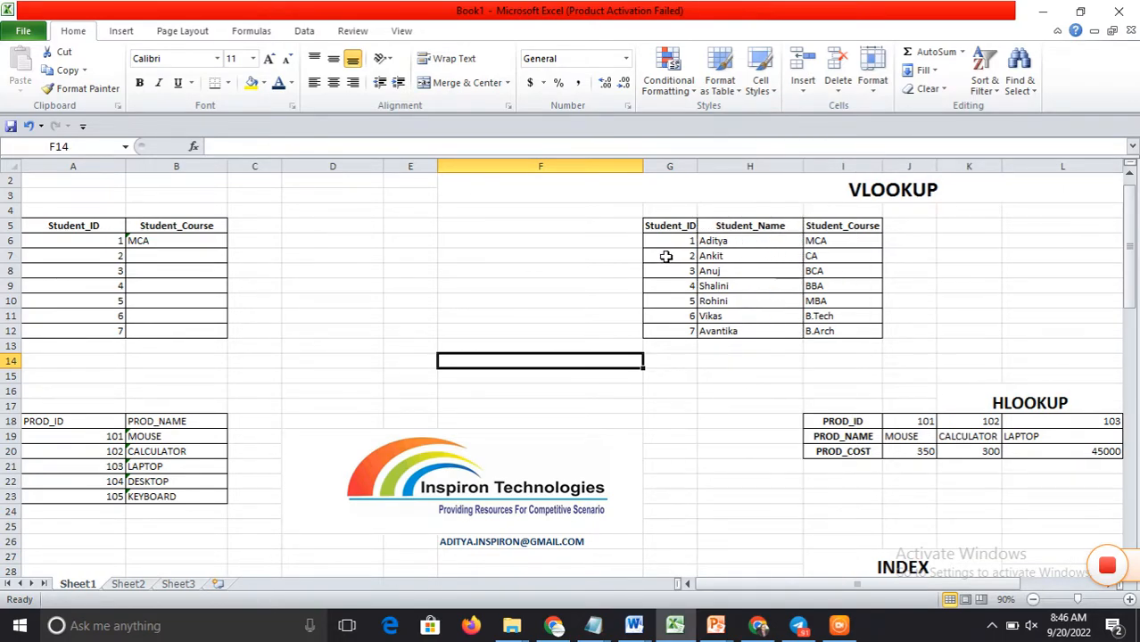
Open the VLOOKUP formula in B6 and examine its lookup value and table array arguments
left_click(85, 241)
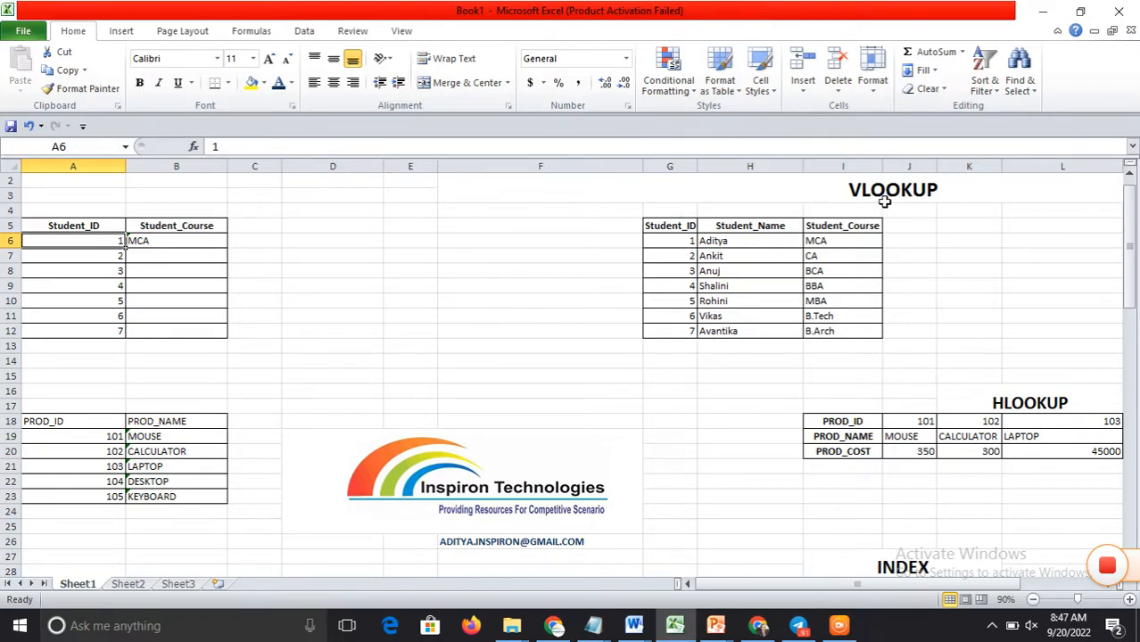
double_click(166, 241)
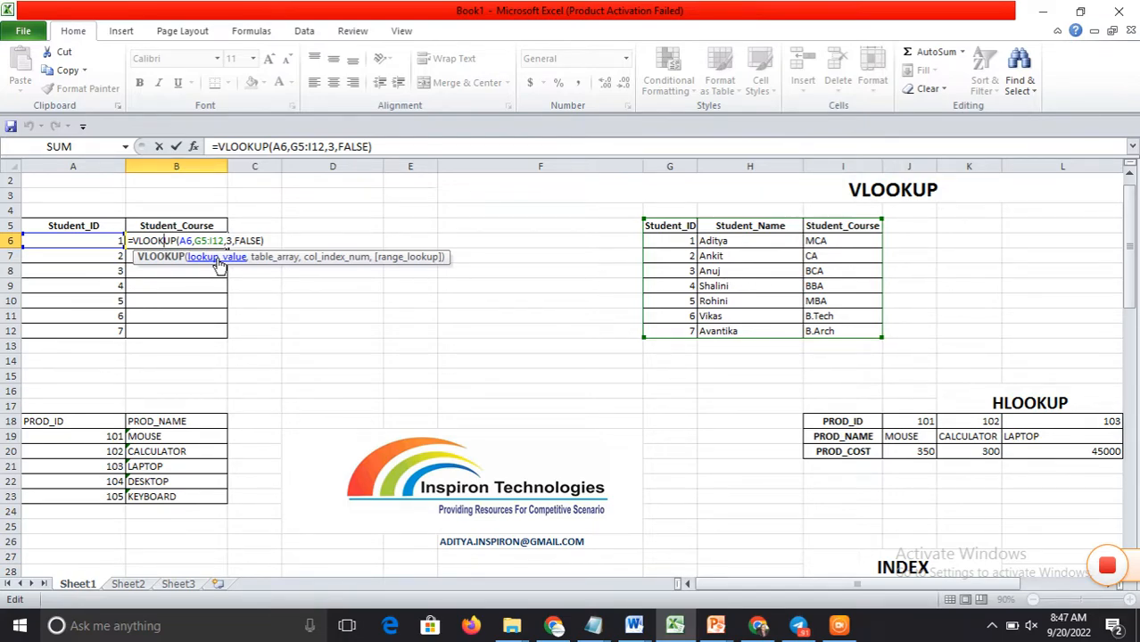
left_click(218, 264)
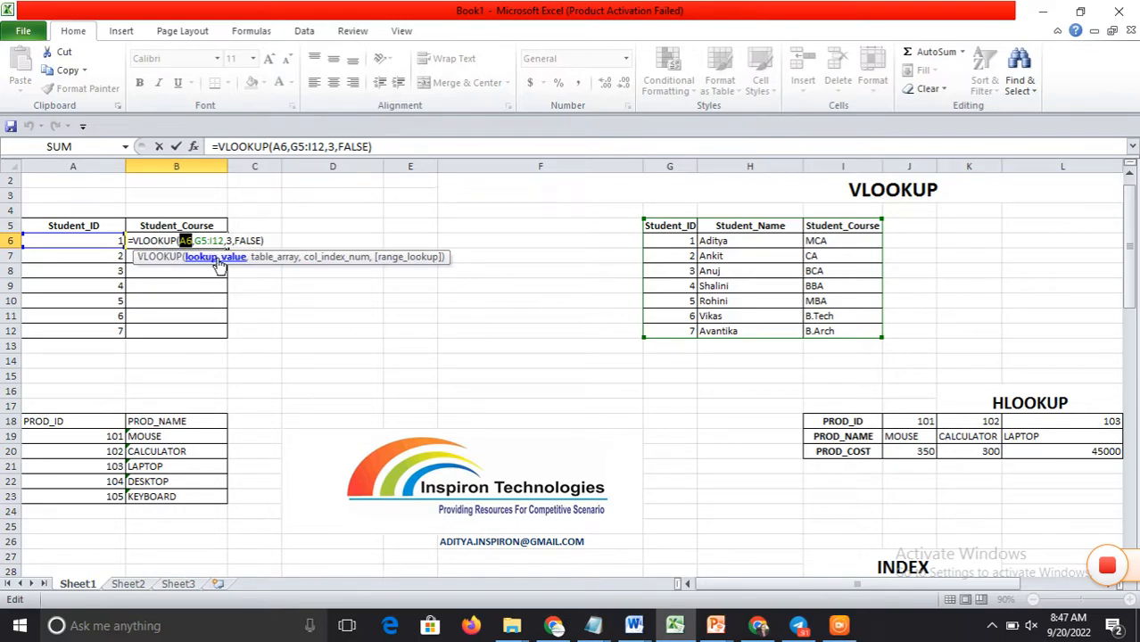
left_click(74, 241)
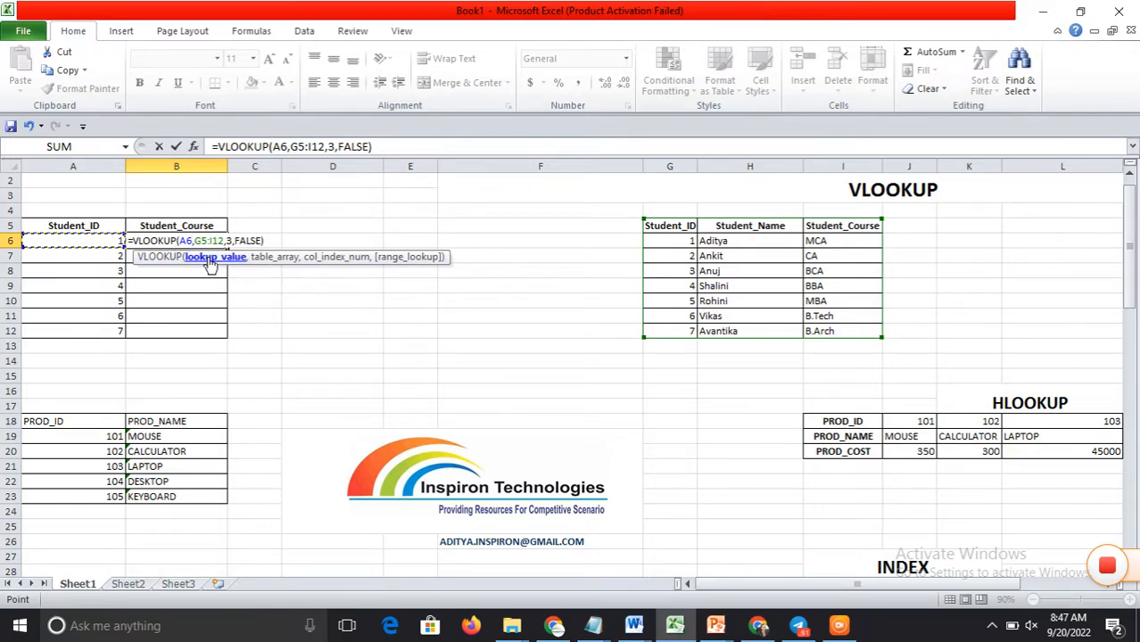
left_click(211, 262)
left_click(272, 262)
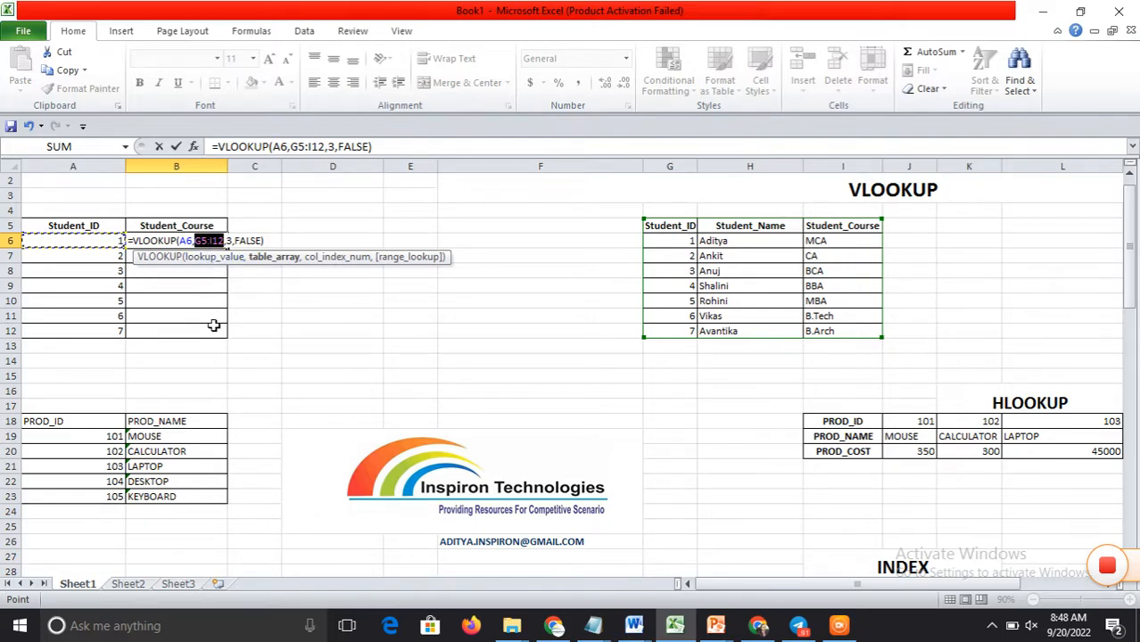
key("F4")
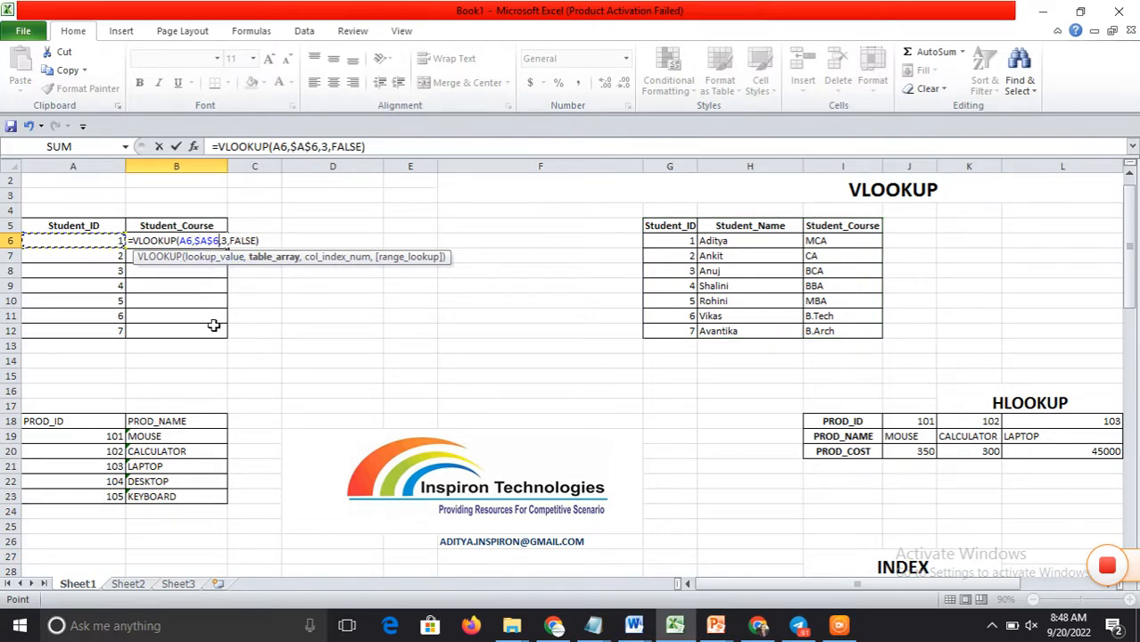
left_click(234, 282)
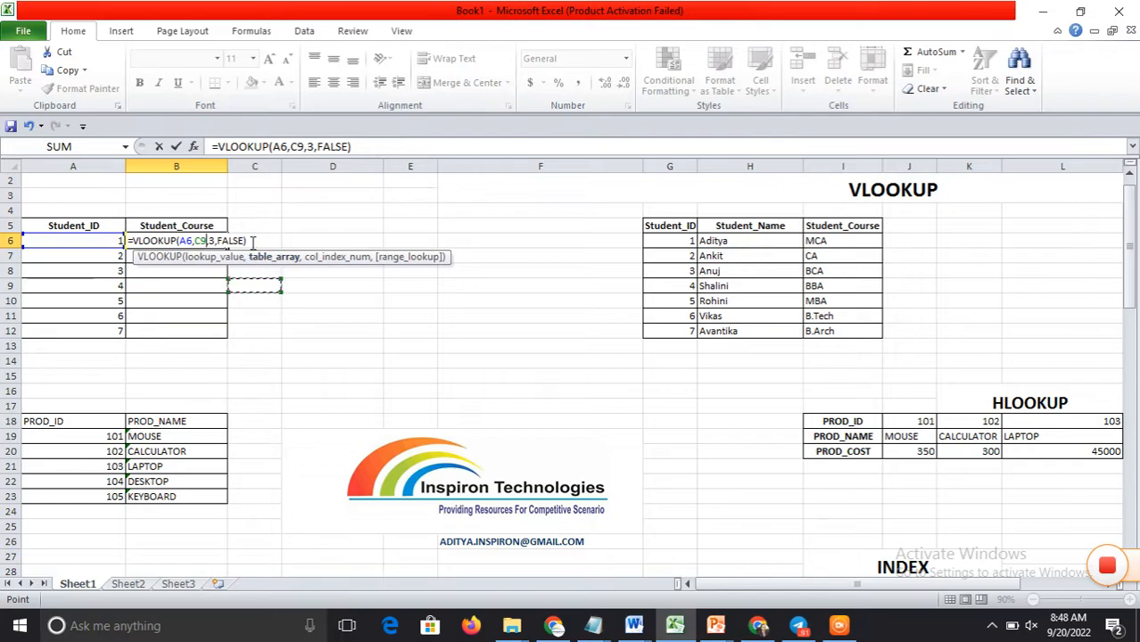
key("Escape")
left_click(253, 240)
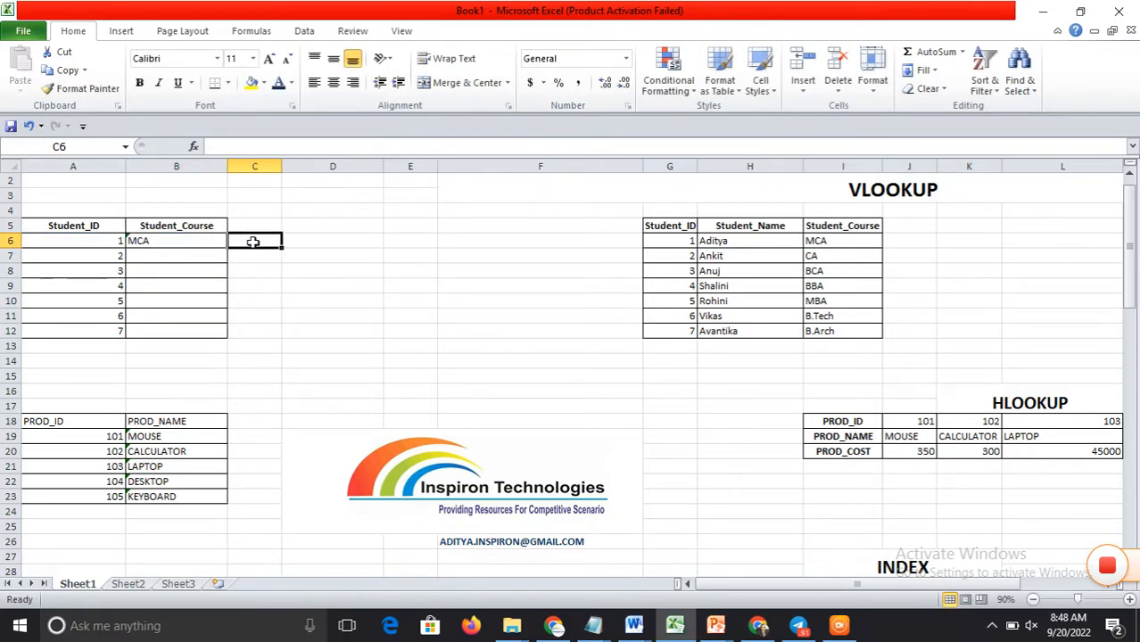
Reopen the VLOOKUP formula in B6 and reselect the student table G5:I12 as its table array
left_click(186, 239)
double_click(186, 241)
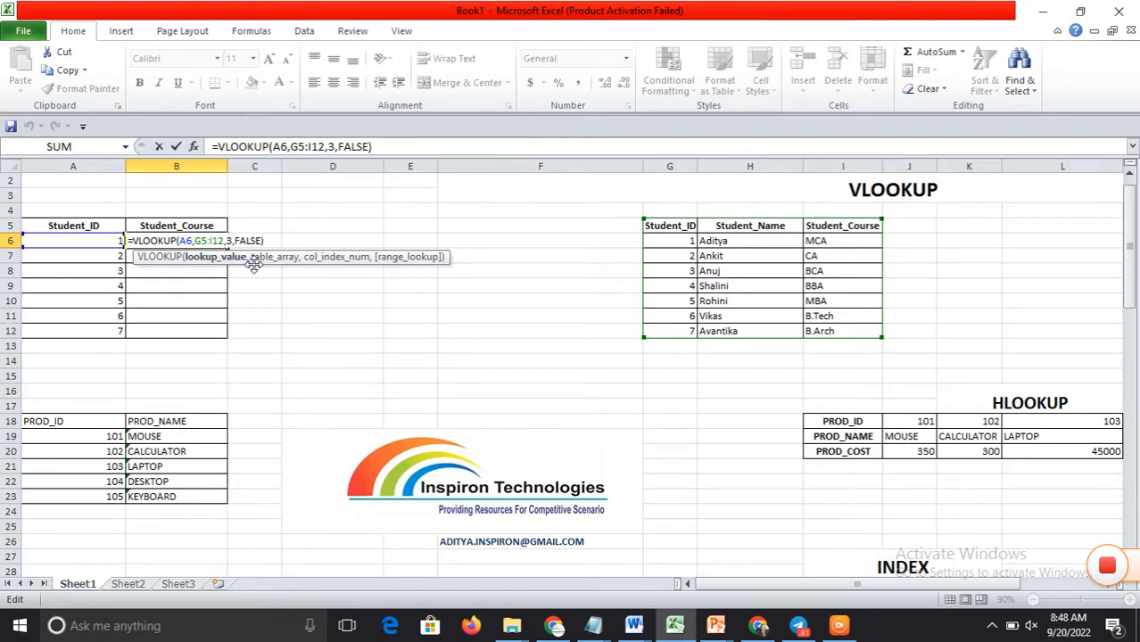
left_click(277, 260)
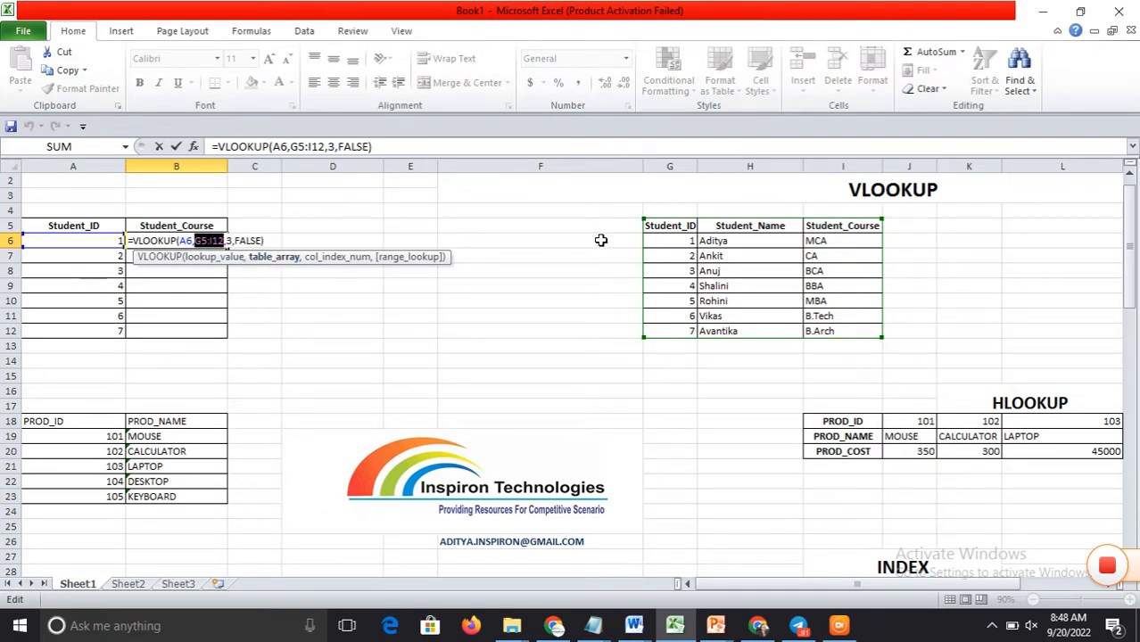
left_click(665, 228)
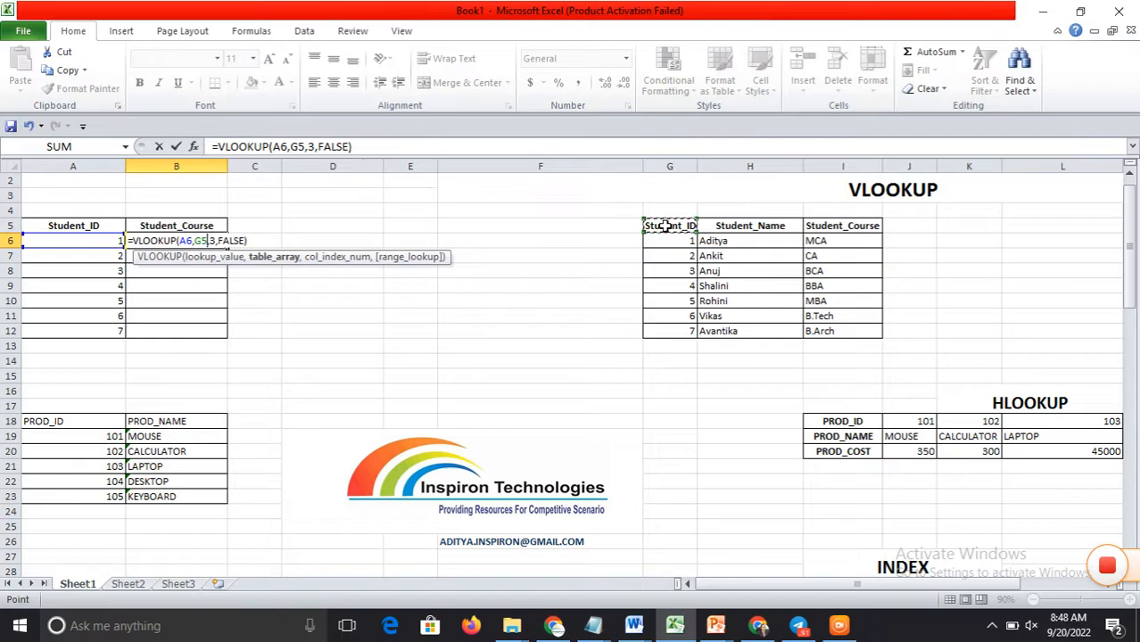
key("shift+Right")
key("shift+Right")
key("shift+Down")
key("shift+Down")
key("shift+Down")
key("shift+Down")
key("shift+Down")
key("shift+Down")
key("shift+Down")
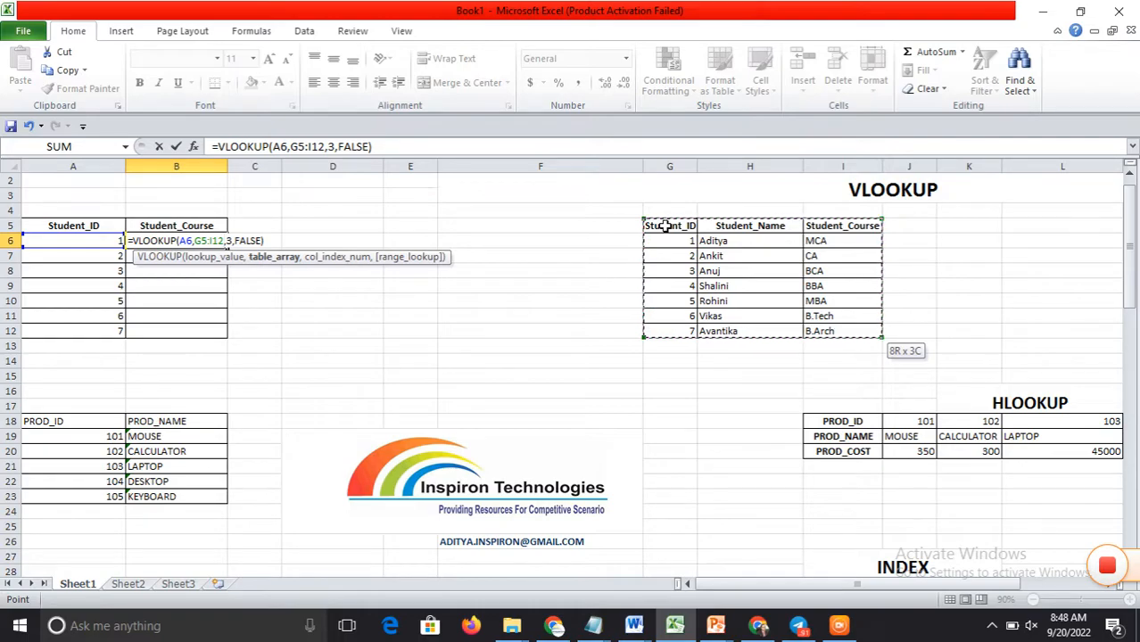
type(",")
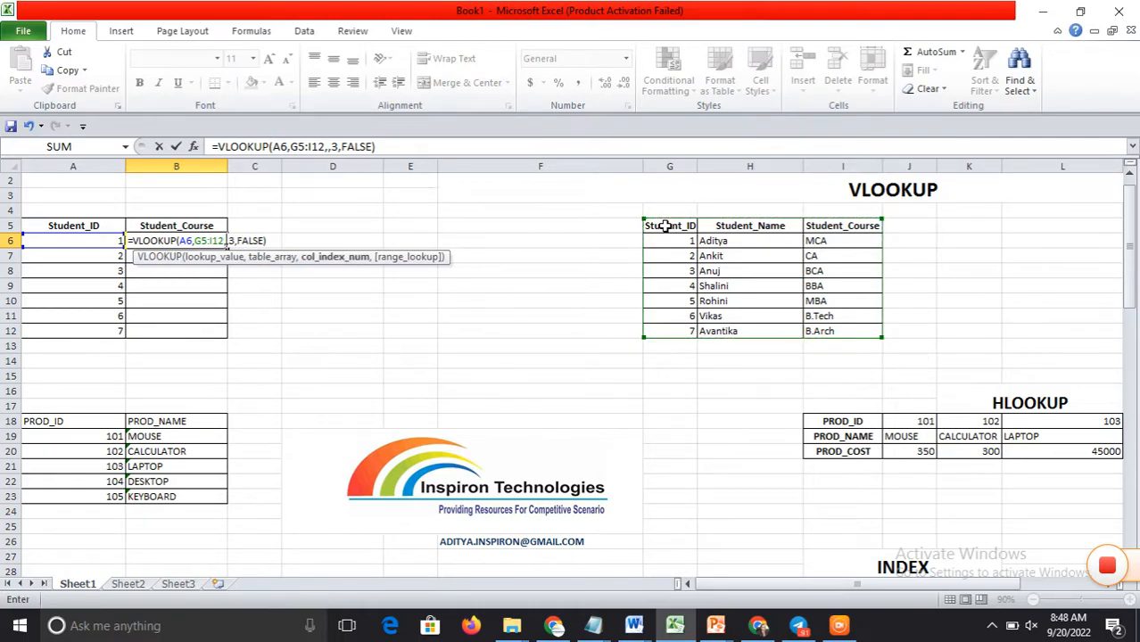
key("BackSpace")
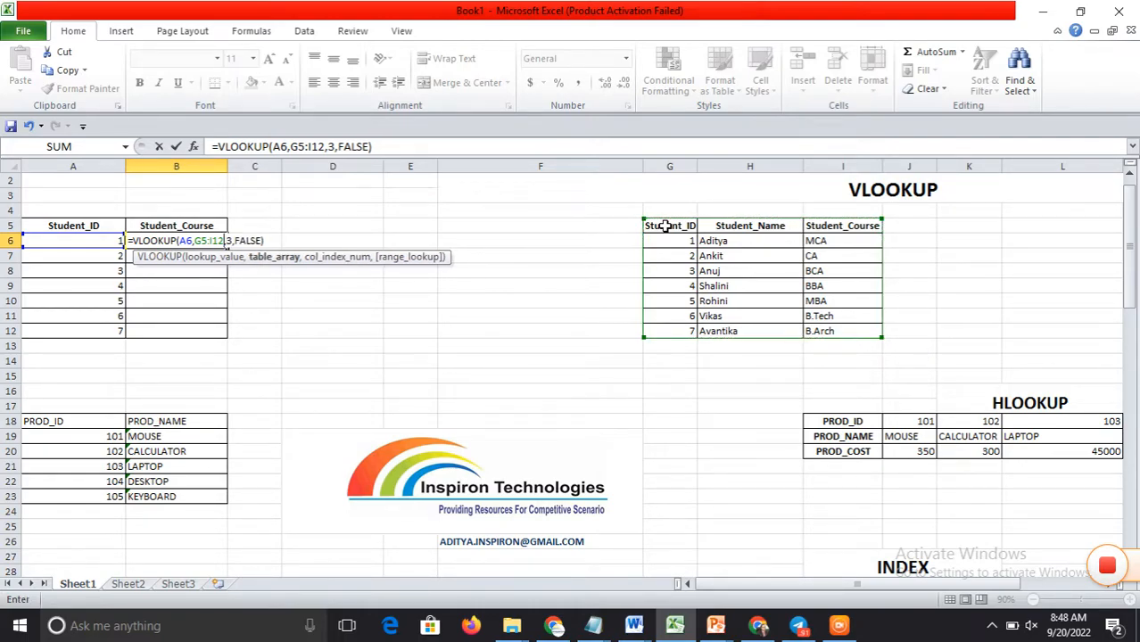
Review the column index of B6's VLOOKUP, set its range lookup to FALSE for an exact match, and enter the formula
left_click(337, 261)
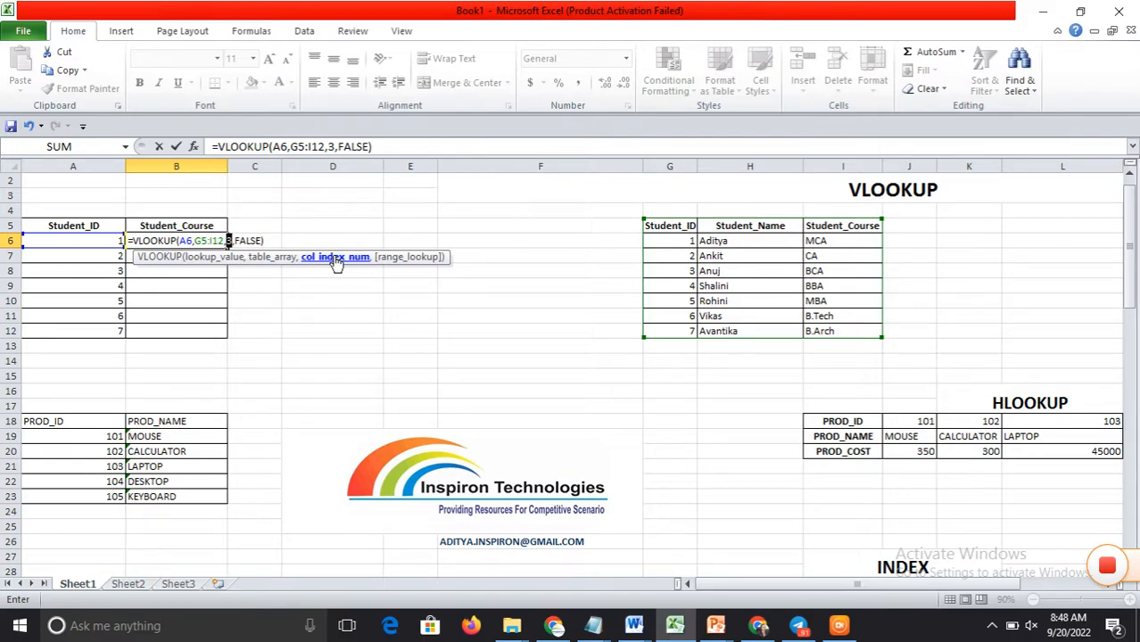
left_click(407, 261)
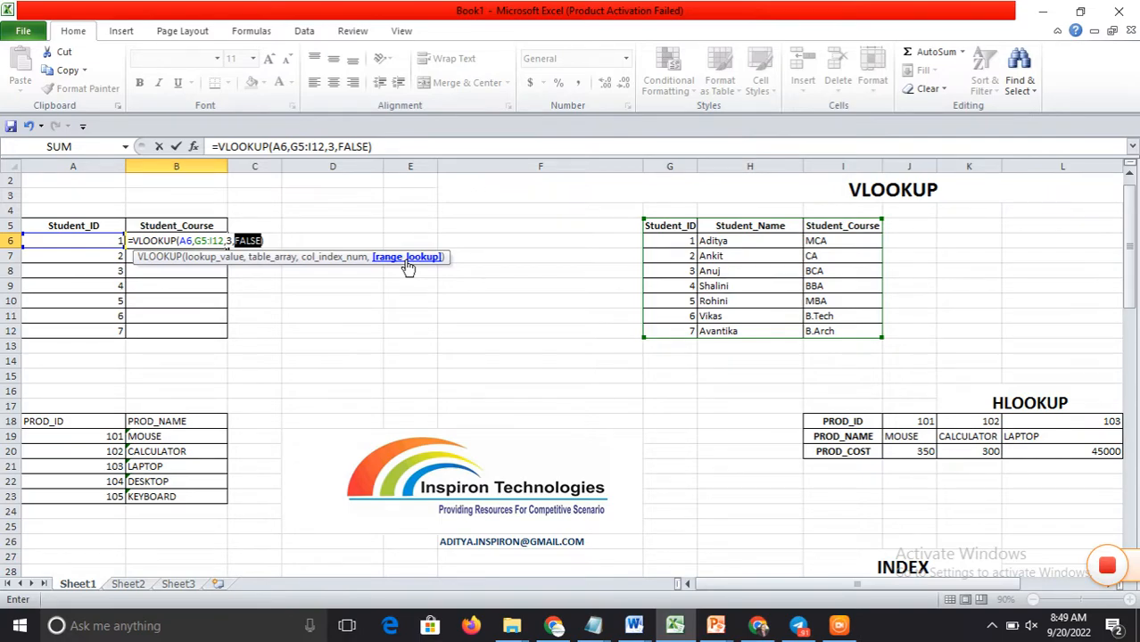
type("t")
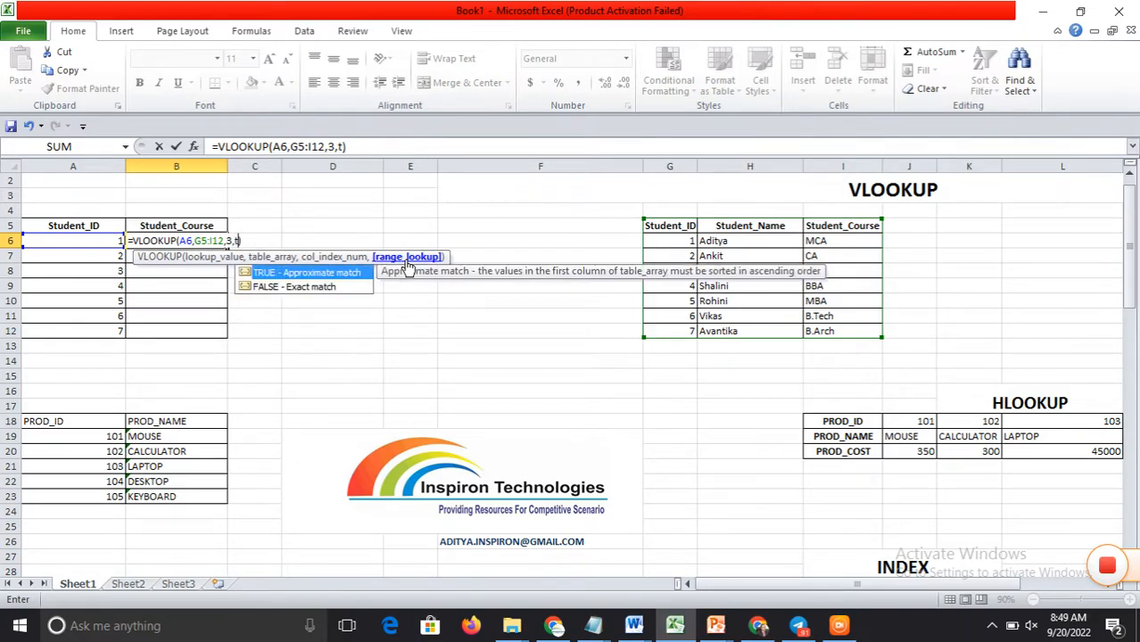
double_click(322, 287)
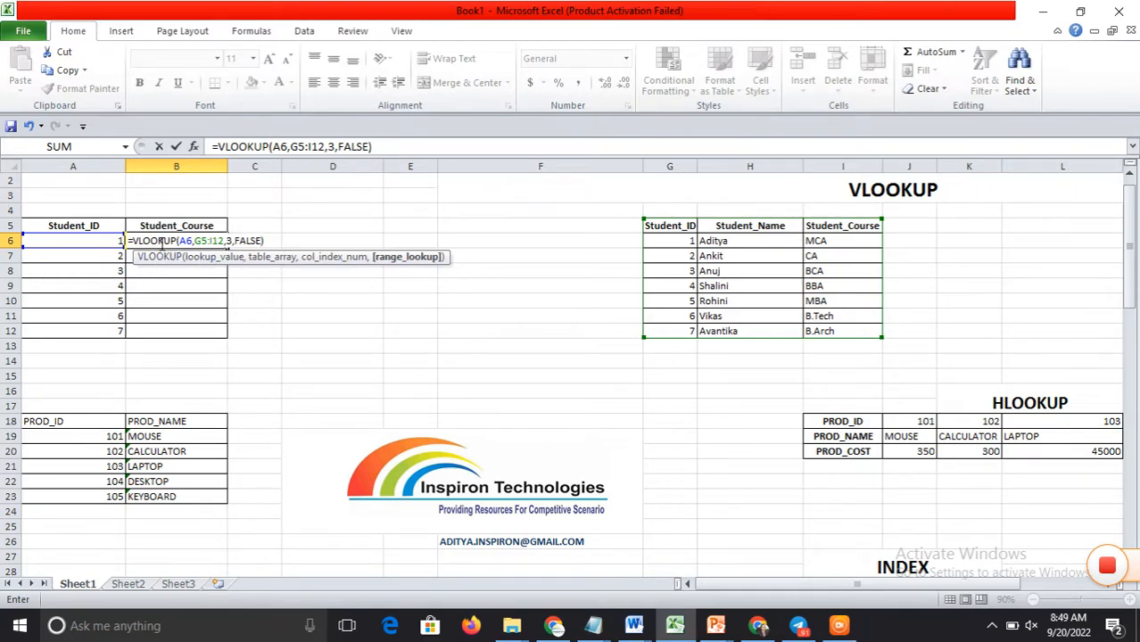
left_click(273, 236)
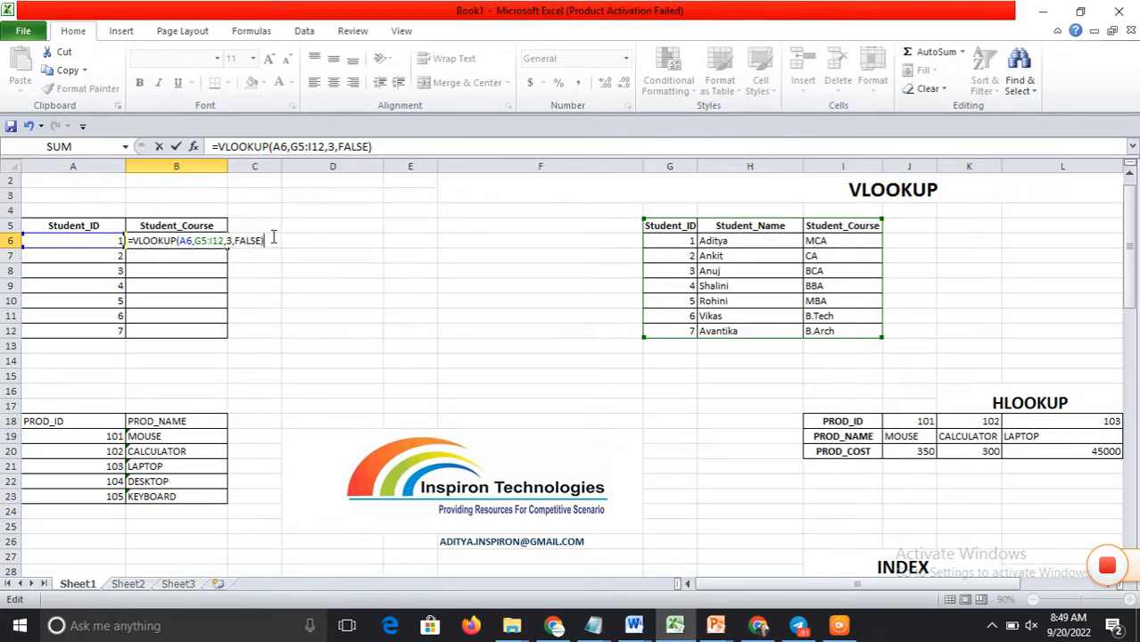
key("Return")
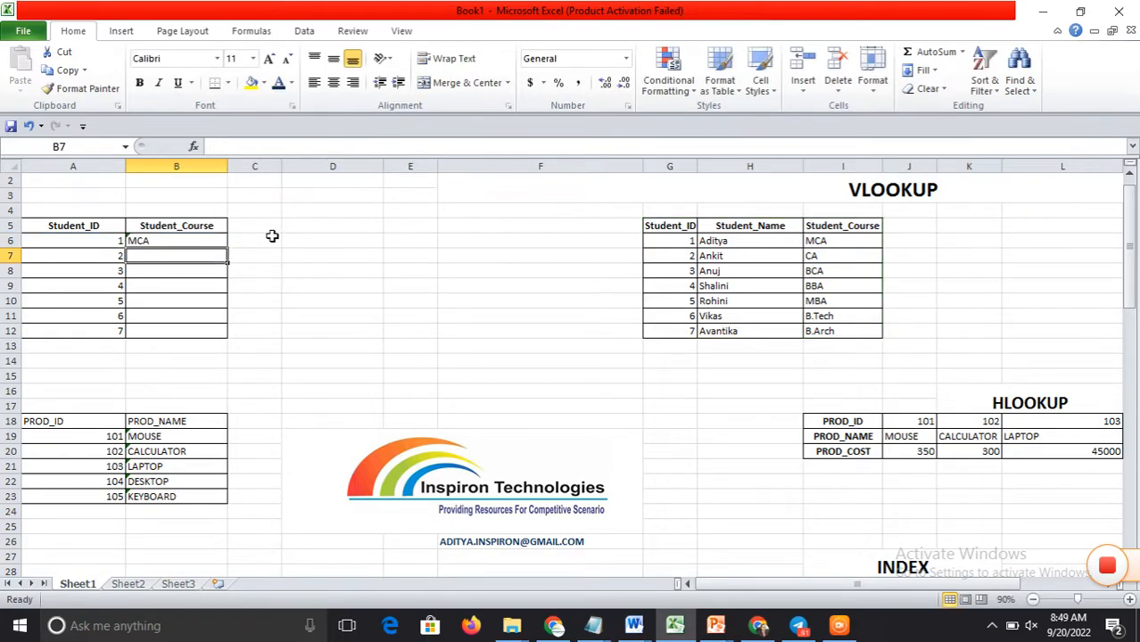
Copy the VLOOKUP formula from B6 into B7 and fill it down through B12
left_click(161, 240)
key("ctrl+c")
key("Down")
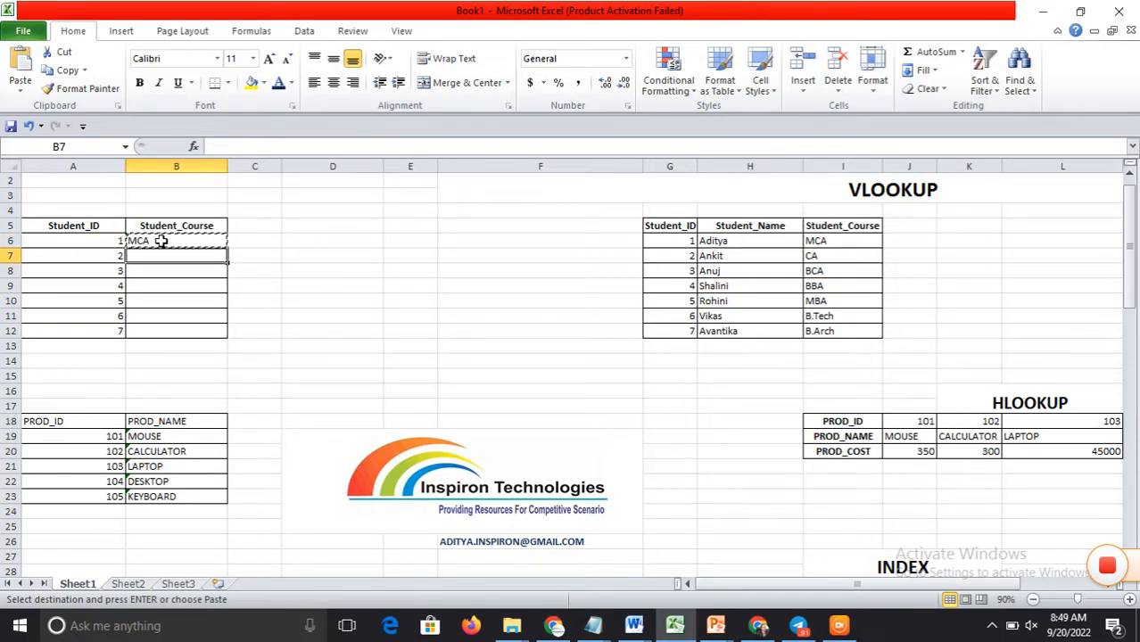
key("ctrl+v")
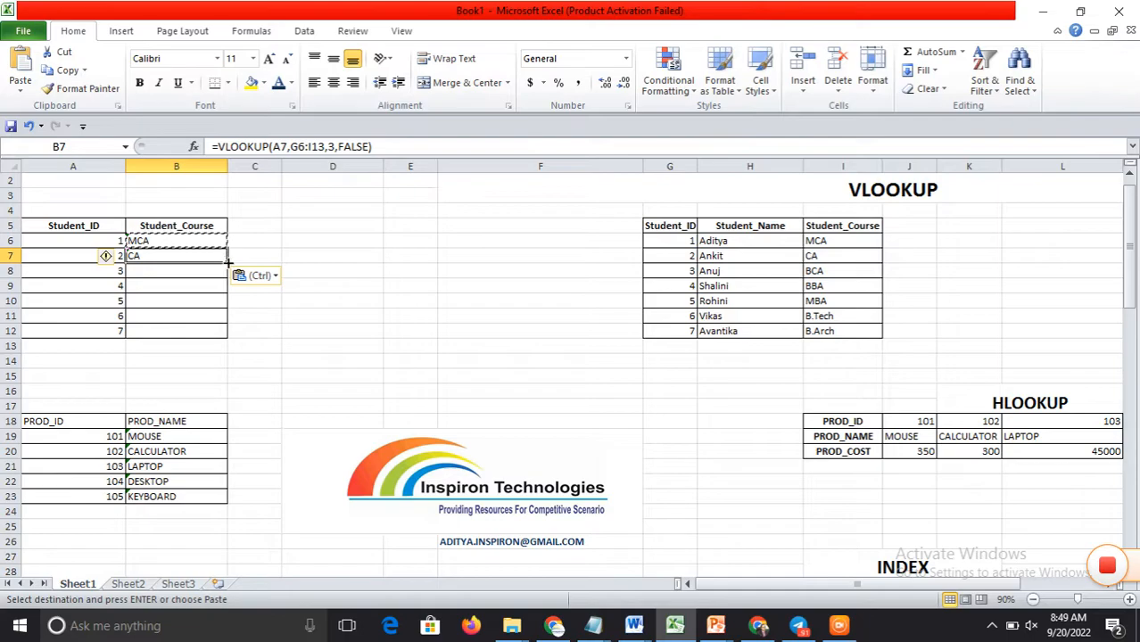
left_click_drag(229, 261, 228, 337)
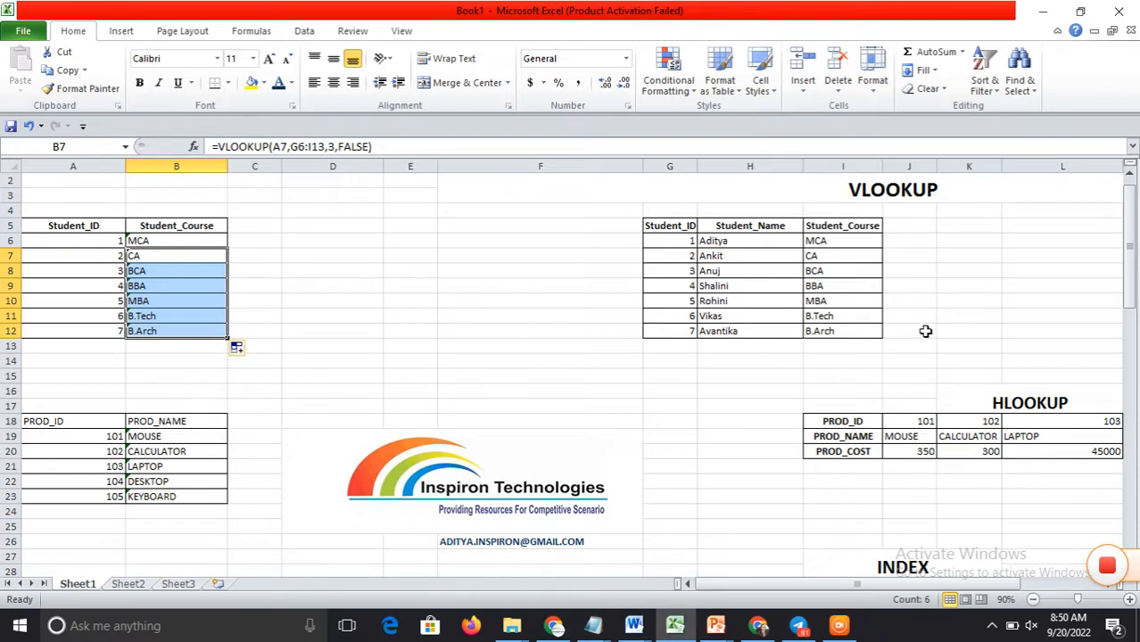
Select the HLOOKUP source table I18:N20 to examine its product IDs, names and costs
left_click(894, 419)
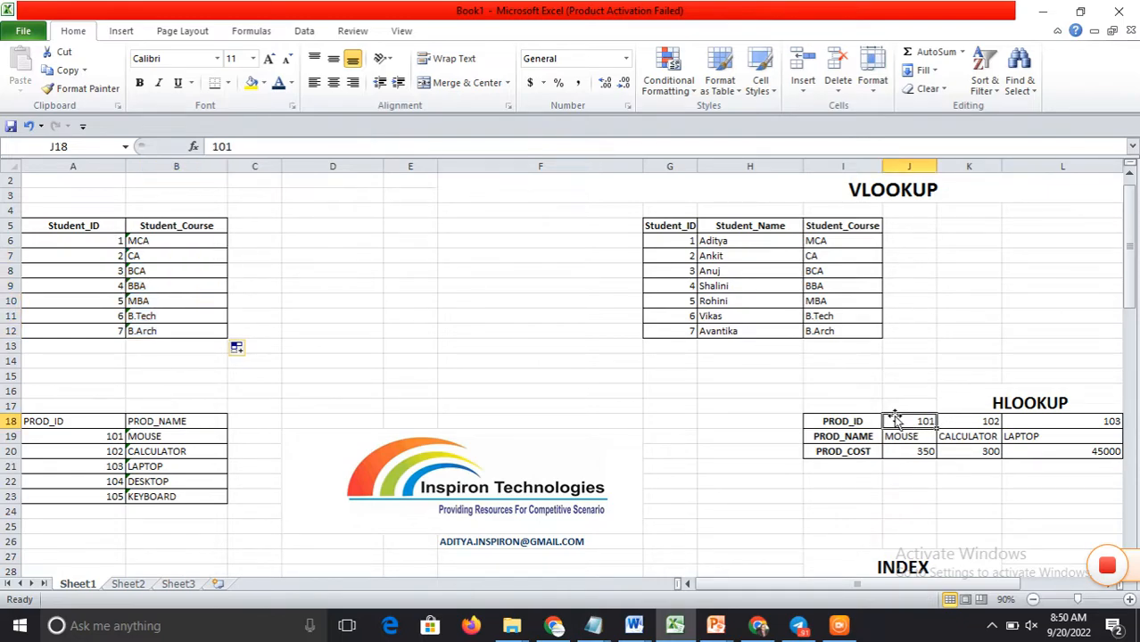
key("Left")
key("Left")
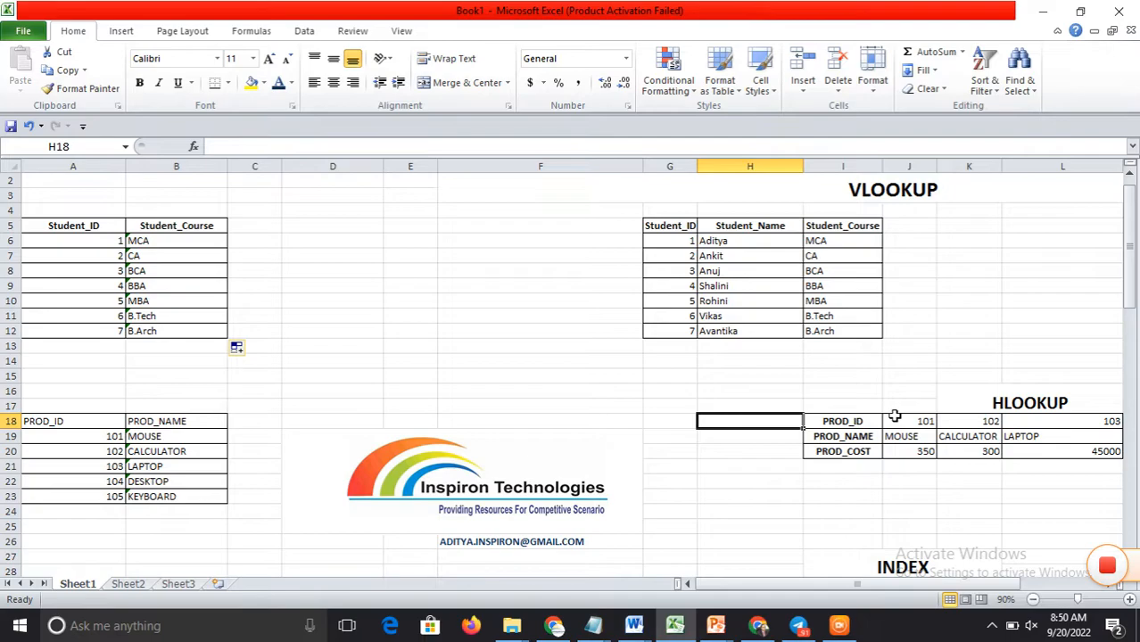
key("Right")
key("shift+Right")
key("shift+Right")
key("shift+Right")
key("shift+Right")
key("shift+Right")
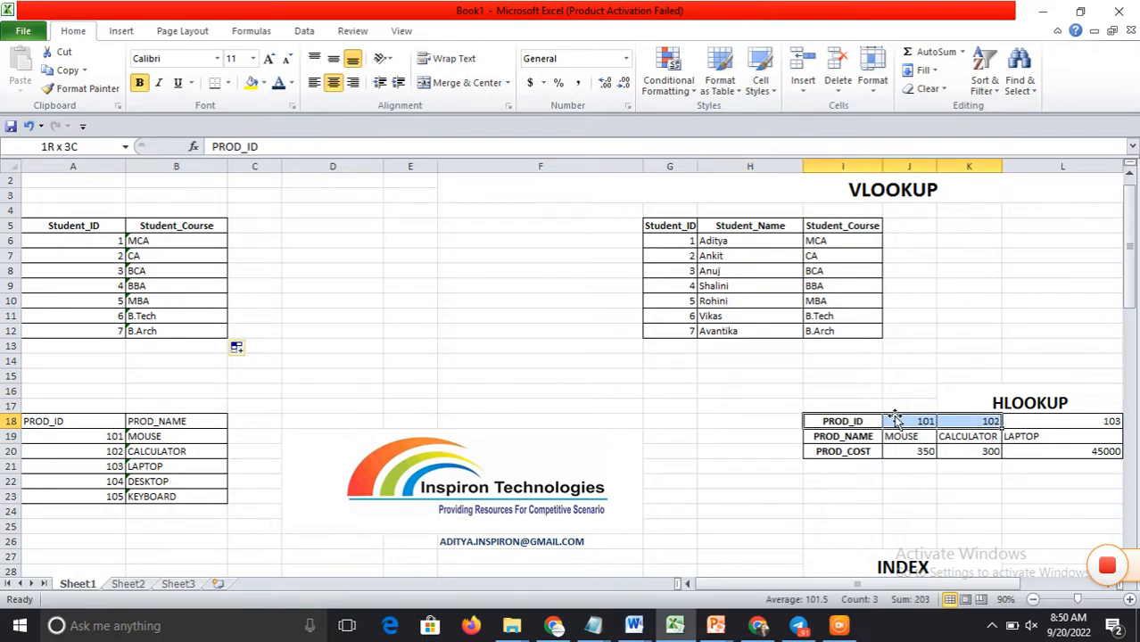
key("shift+Down")
key("shift+Down")
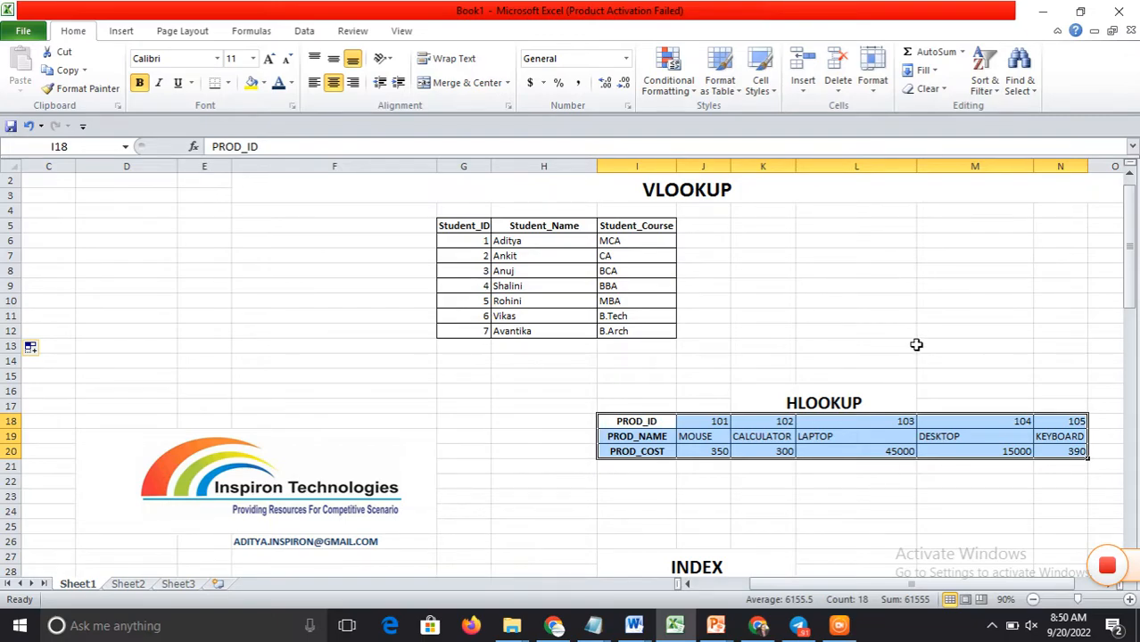
Open the HLOOKUP formula in B19 and examine its lookup value, table array, row index and range lookup arguments
left_click(535, 428)
key("Left")
key("Left")
key("Left")
key("Left")
key("Left")
key("Left")
key("Left")
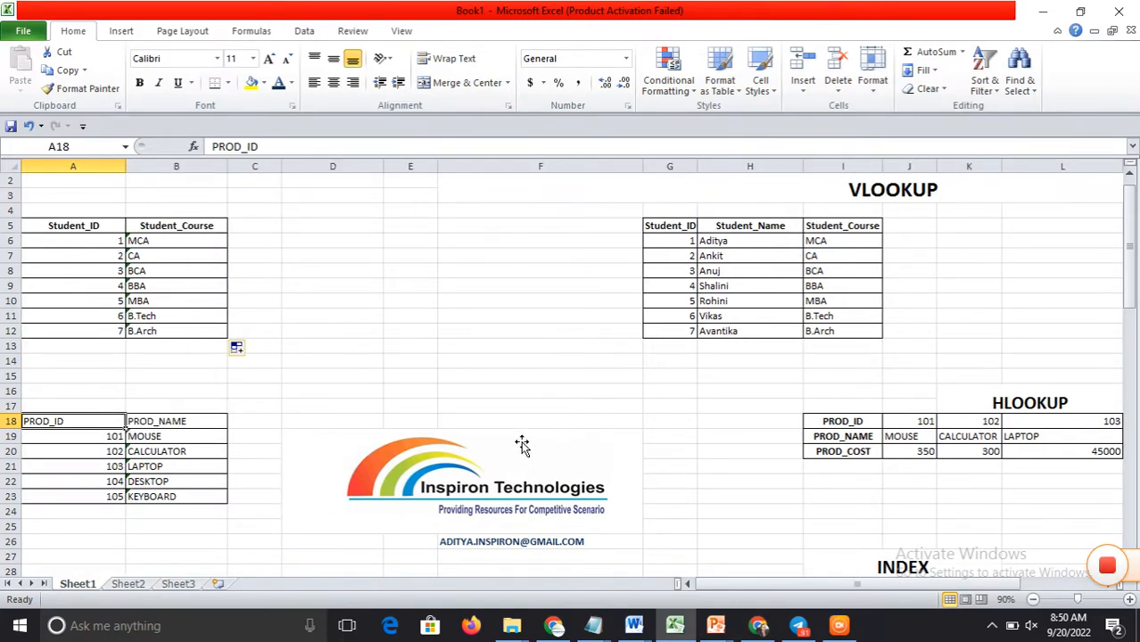
double_click(156, 437)
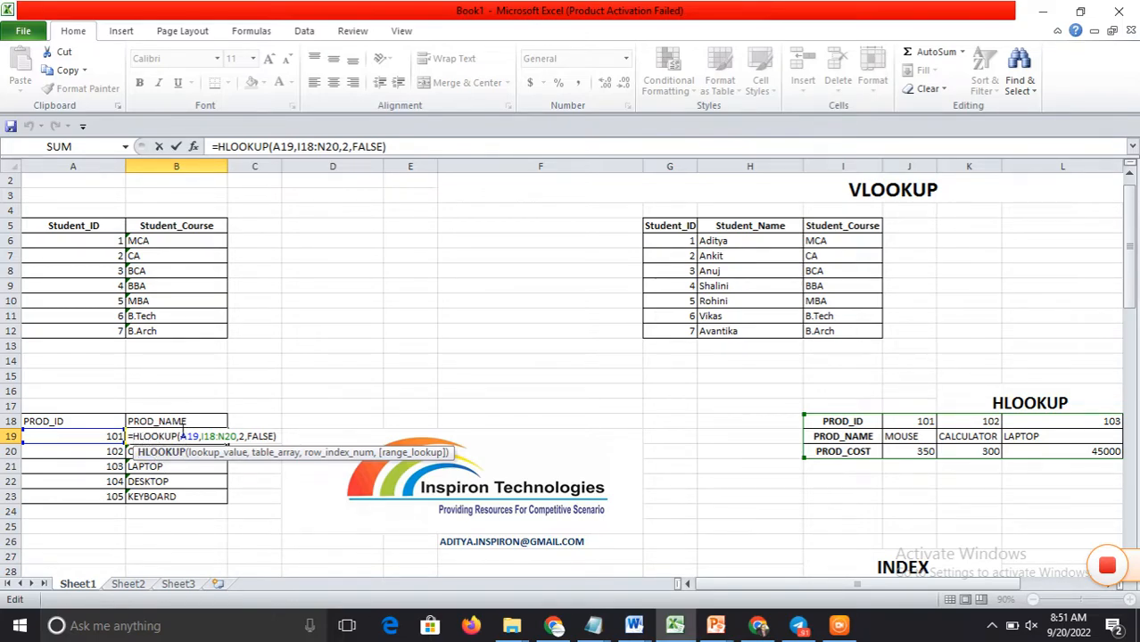
left_click(204, 454)
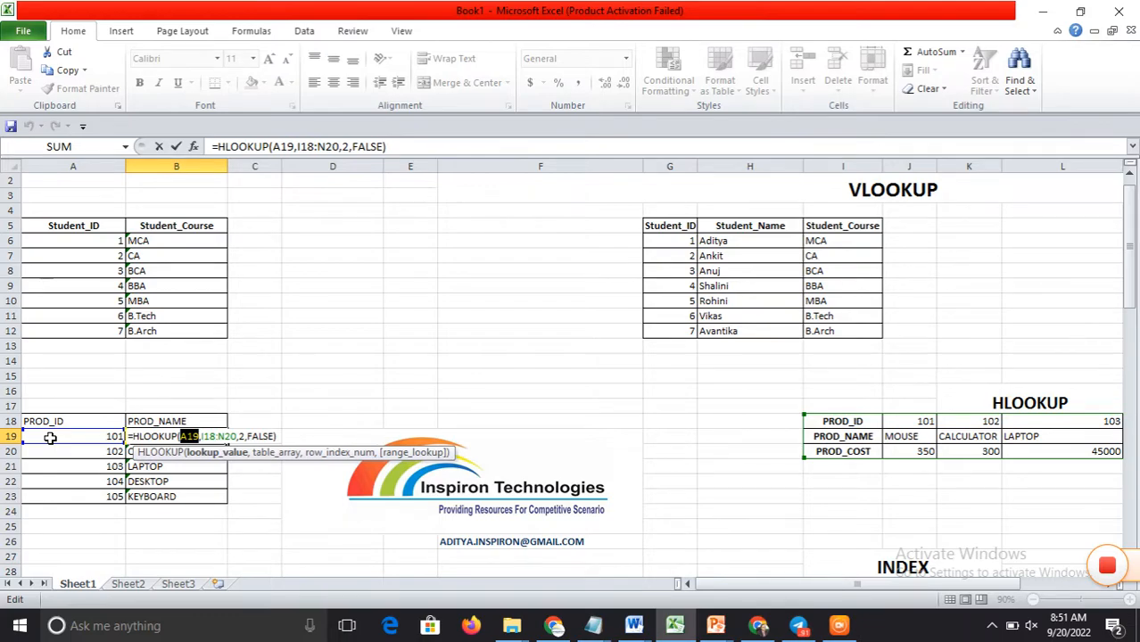
left_click(277, 453)
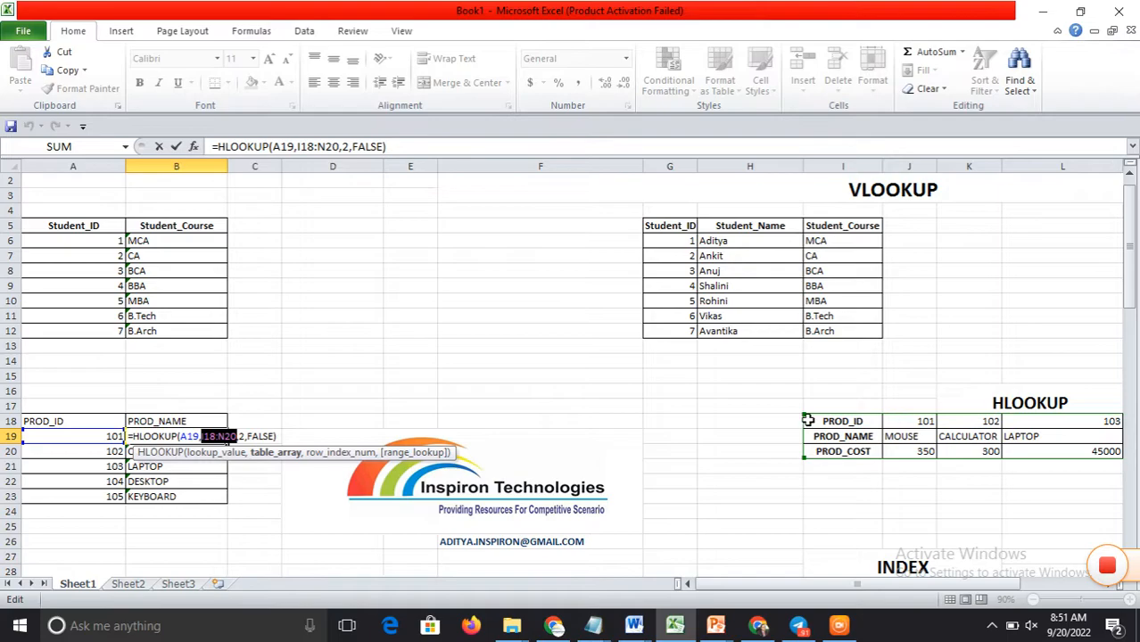
left_click(332, 453)
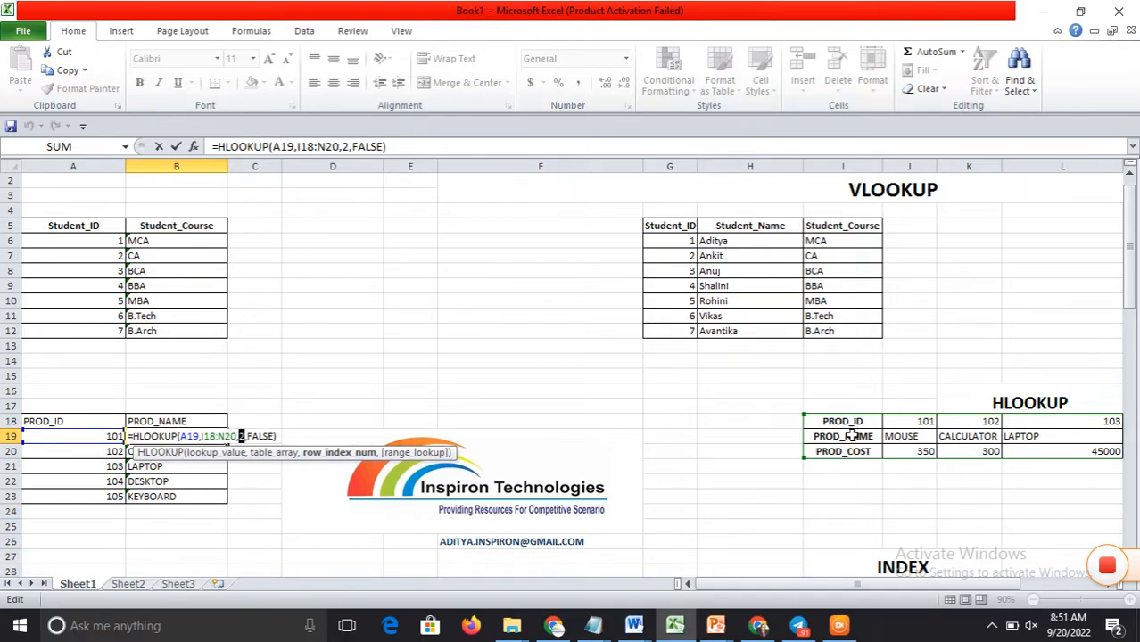
left_click(421, 453)
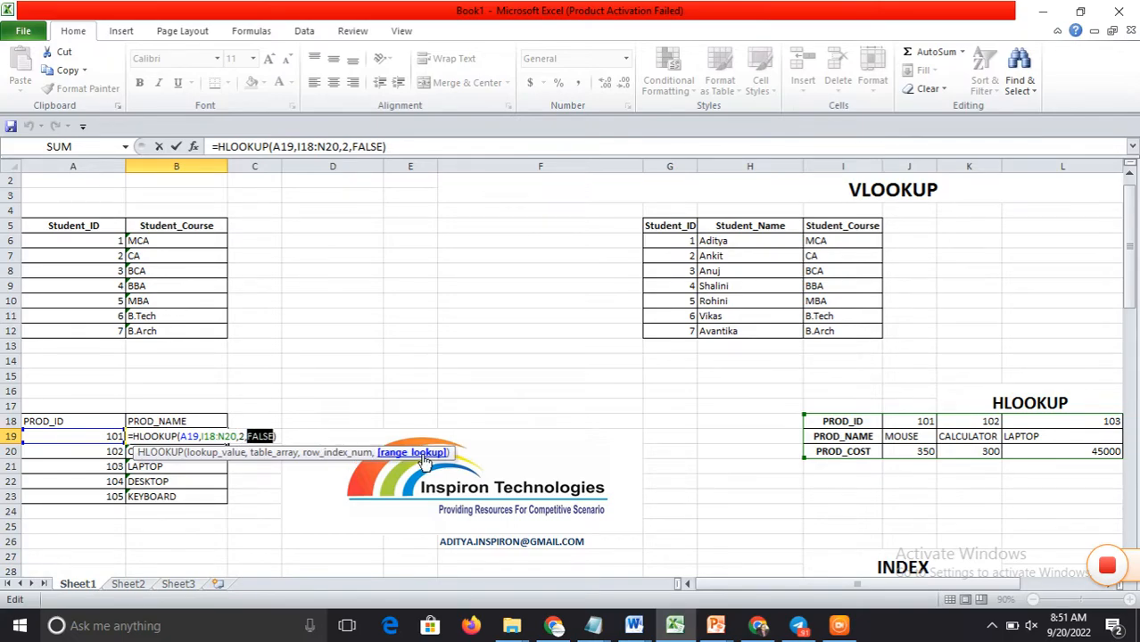
Set the range lookup of B19's HLOOKUP to FALSE for an exact match and enter the formula
left_click(329, 436)
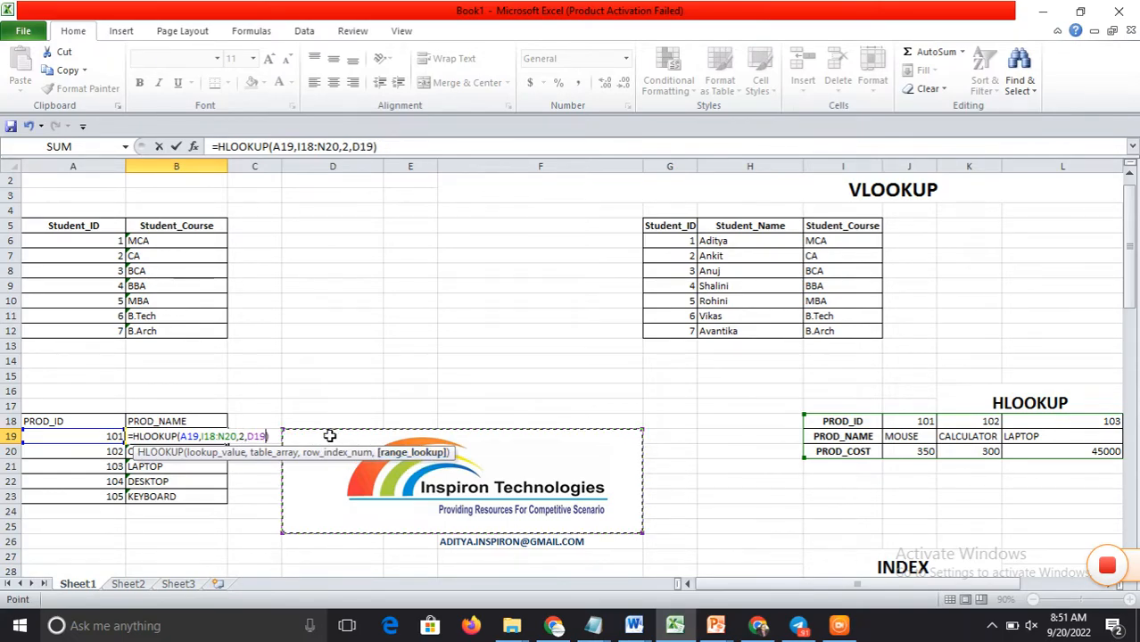
left_click(411, 453)
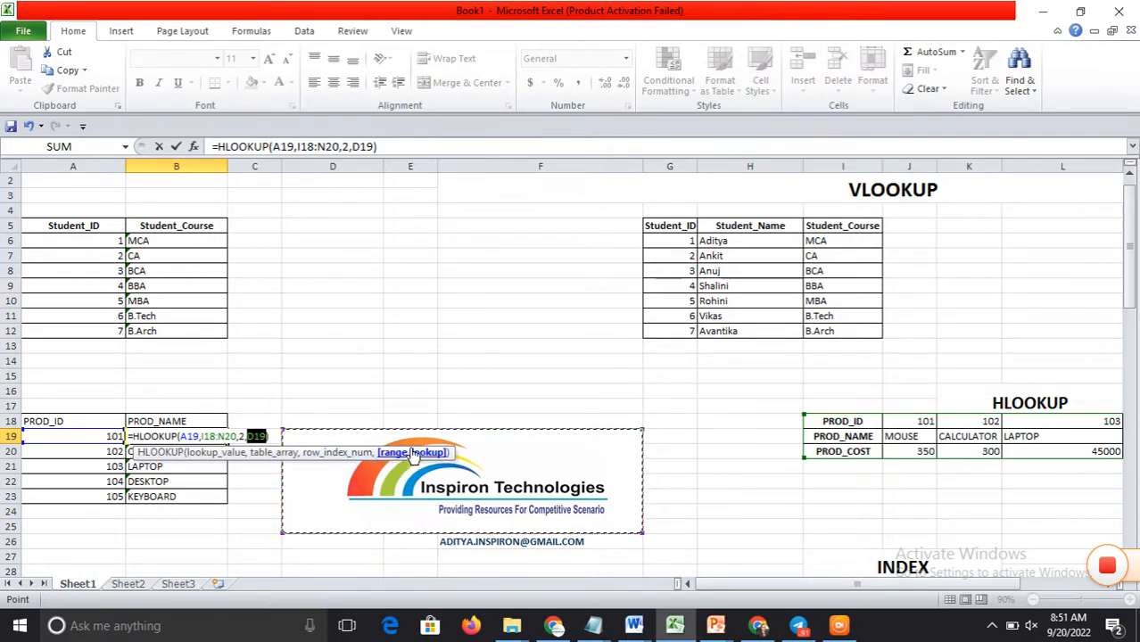
type("f")
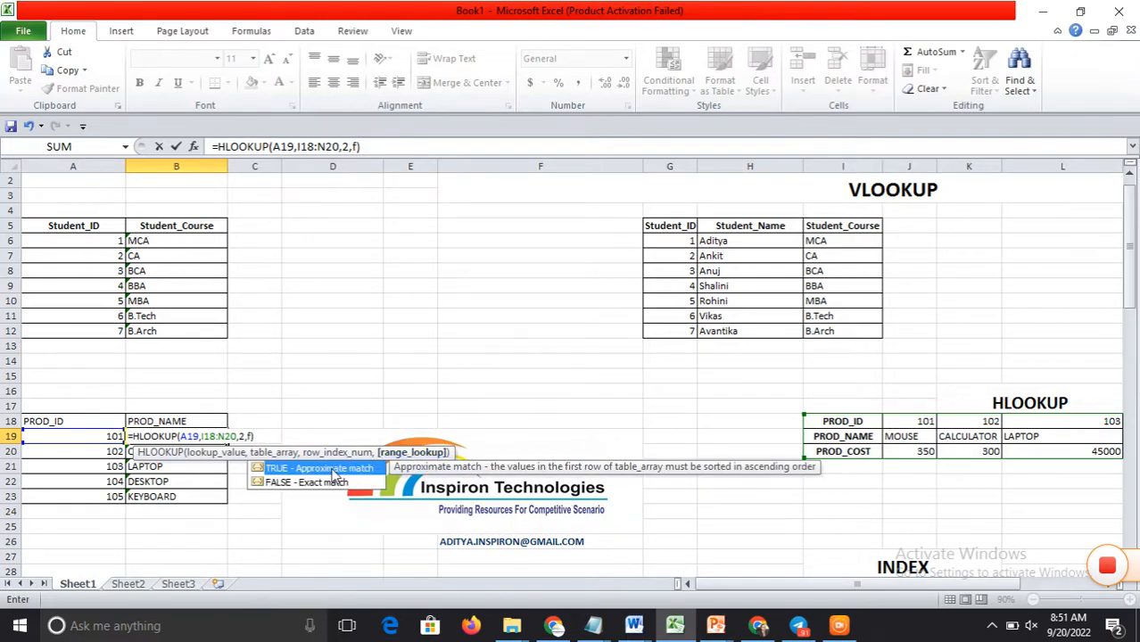
double_click(328, 483)
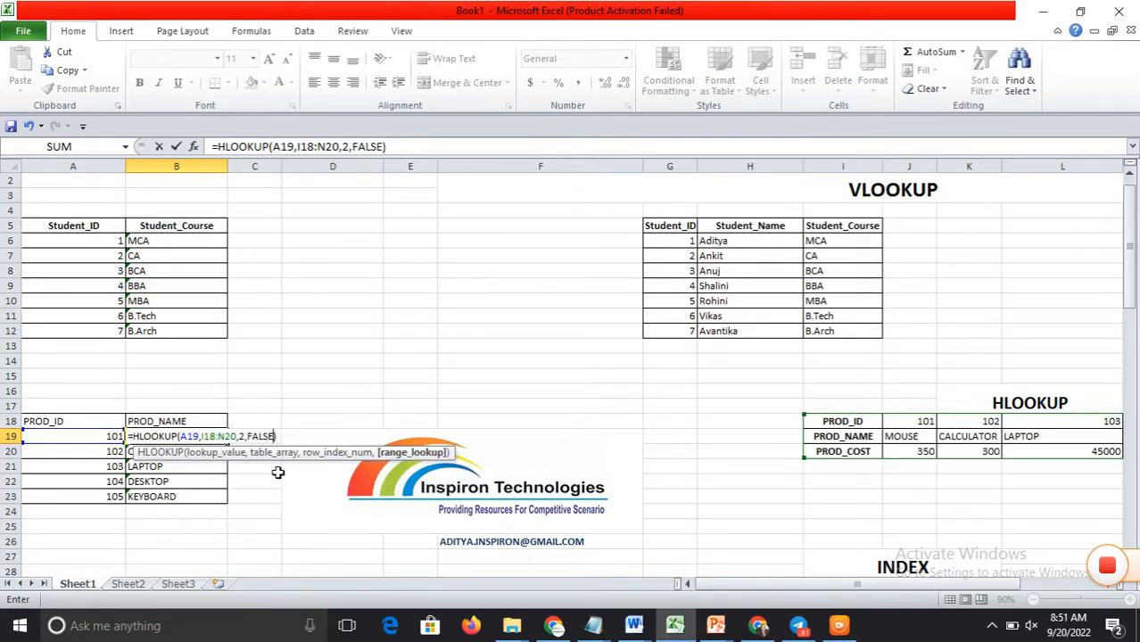
type(")")
key("Return")
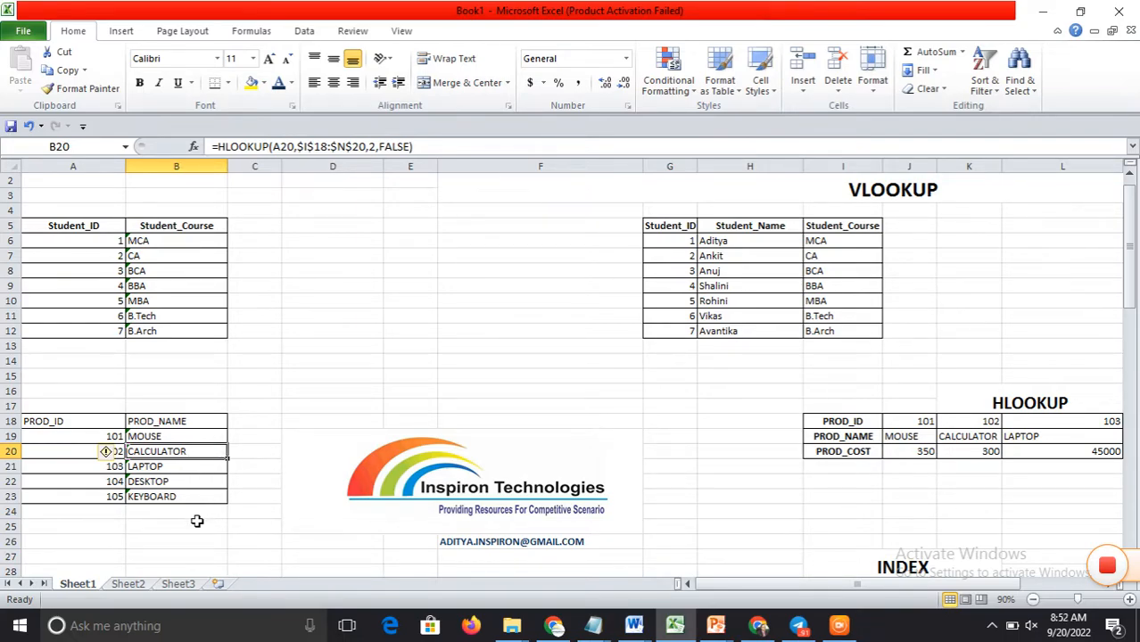
Go to the INDEX section and examine the row and column positions in E31 and E32
left_click(198, 526)
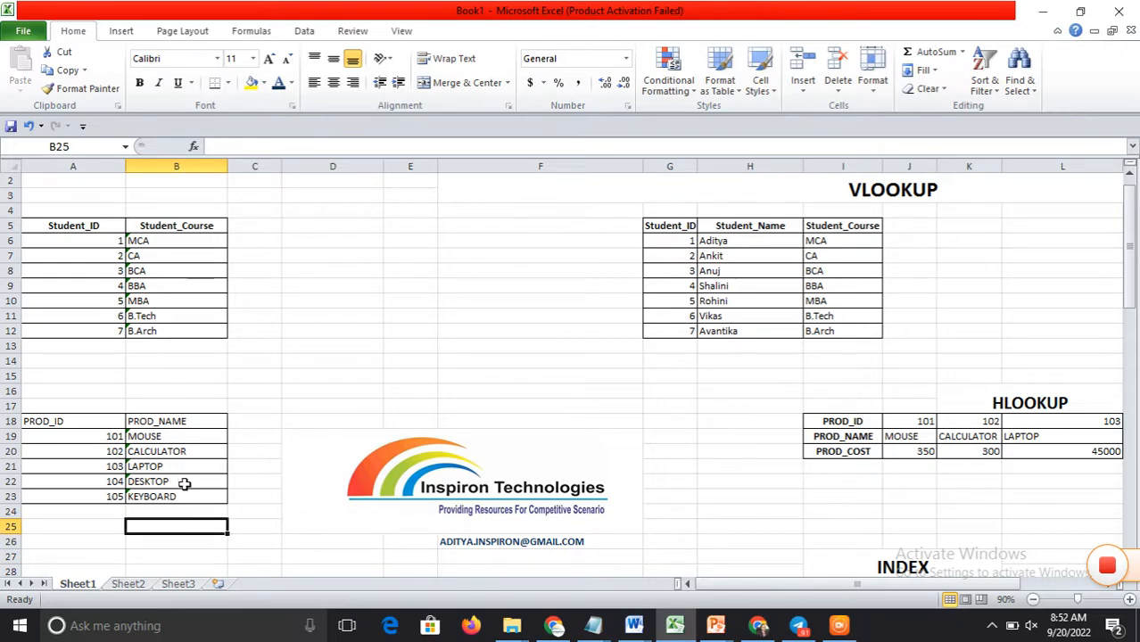
key("Down")
key("Down")
key("Down")
key("Down")
key("Down")
key("Down")
key("Down")
key("Down")
key("Down")
key("Down")
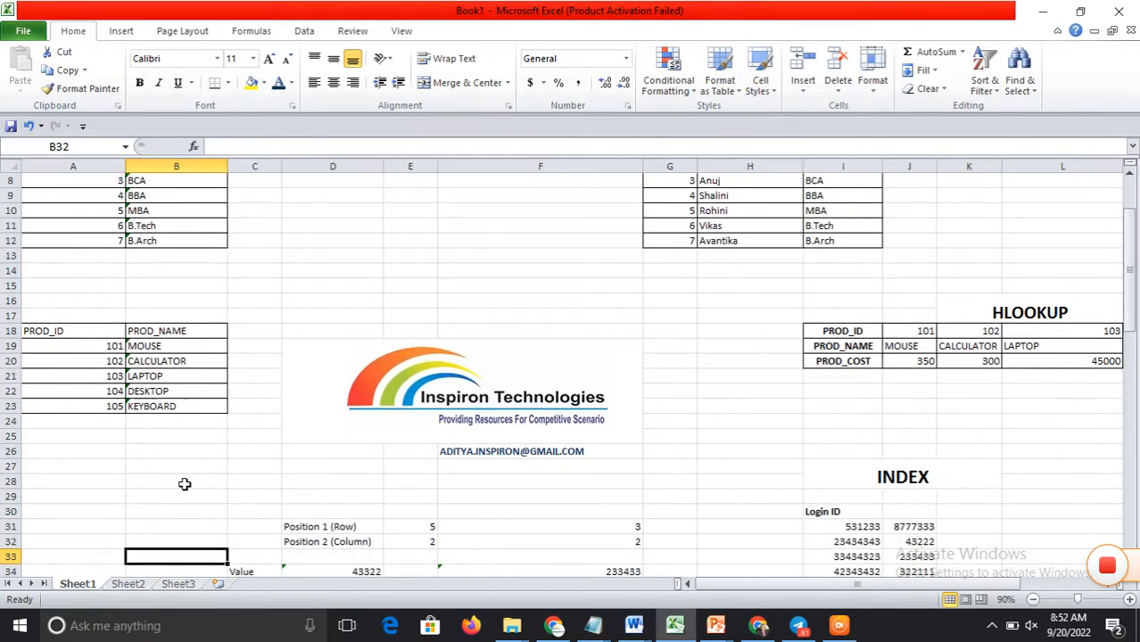
key("Down")
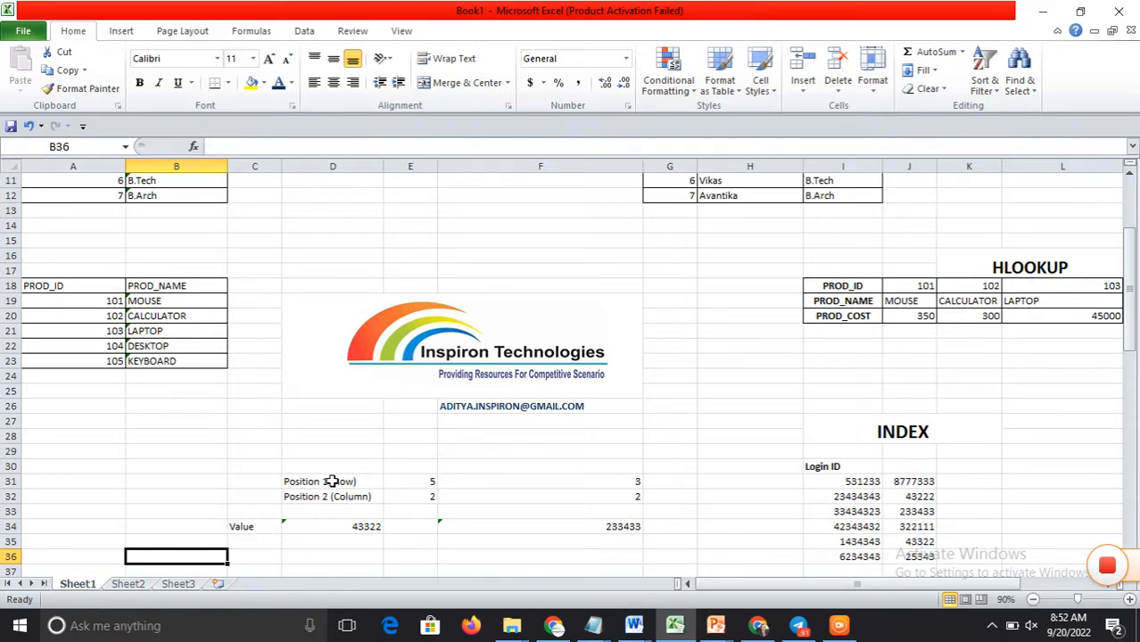
left_click(420, 485)
left_click(420, 499)
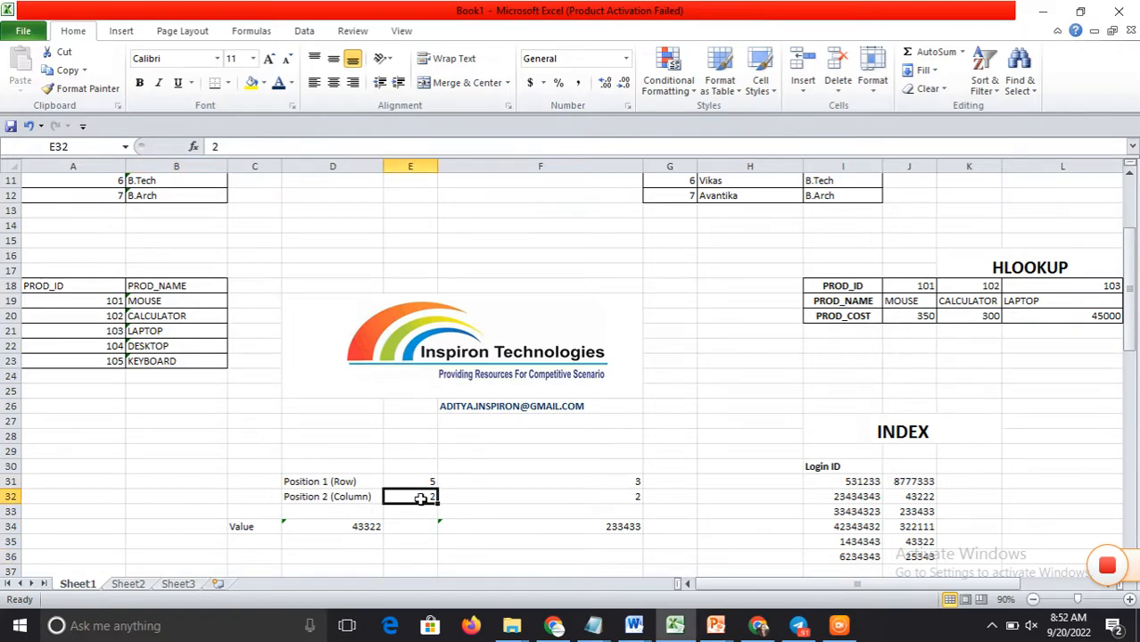
Open the INDEX formula in D34, examine its array, row number and column number arguments, and close it with the formula intact
double_click(335, 531)
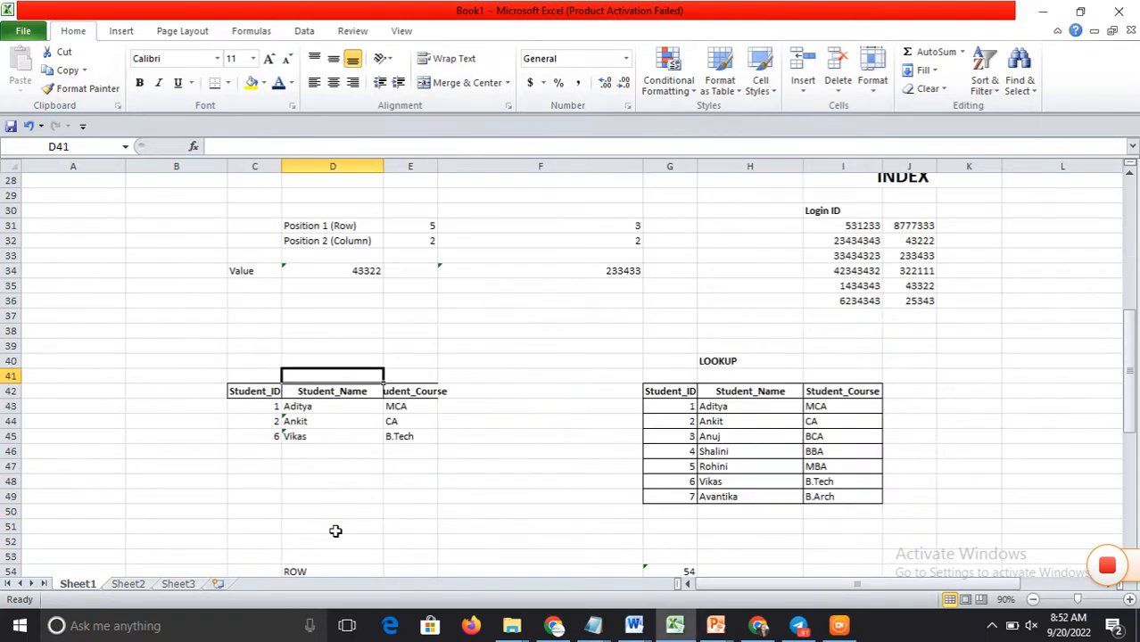
double_click(347, 271)
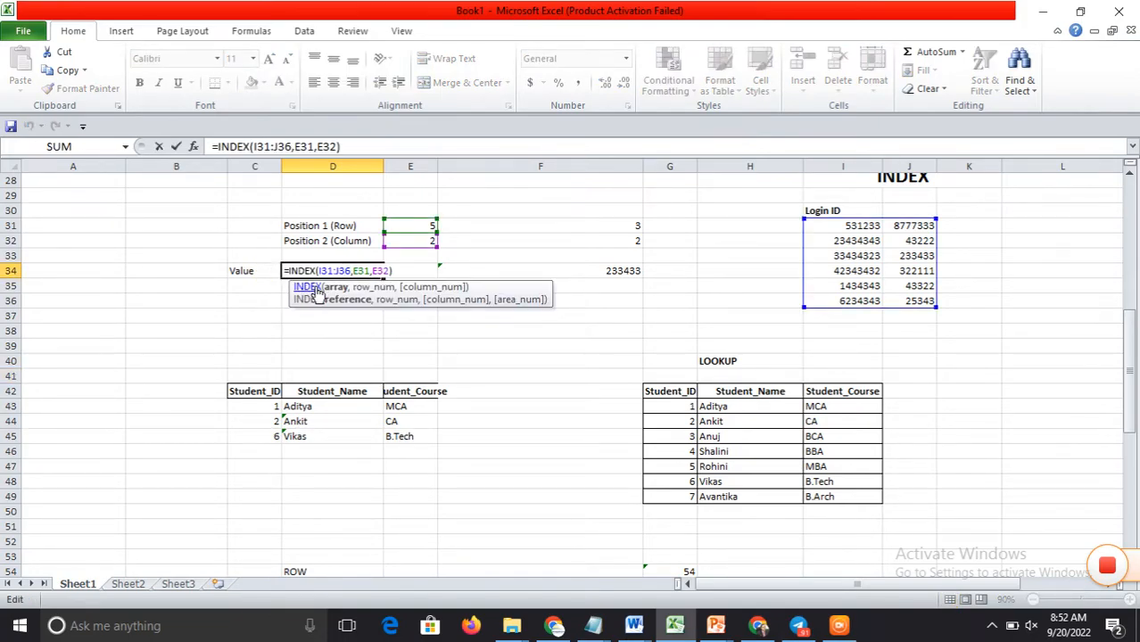
left_click(340, 291)
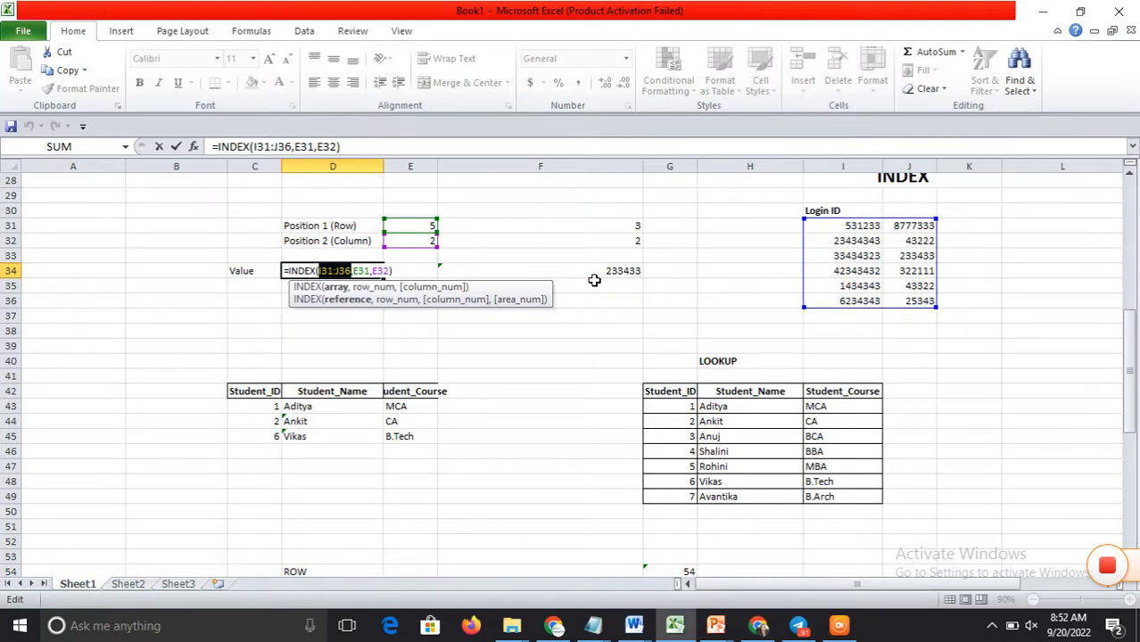
left_click(369, 287)
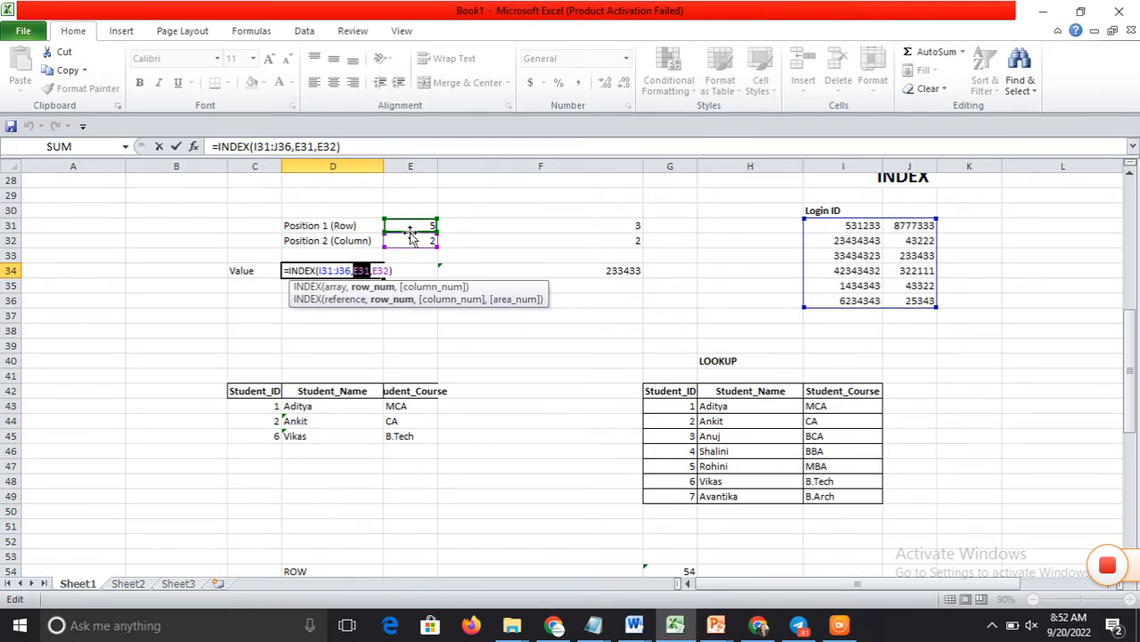
left_click(432, 286)
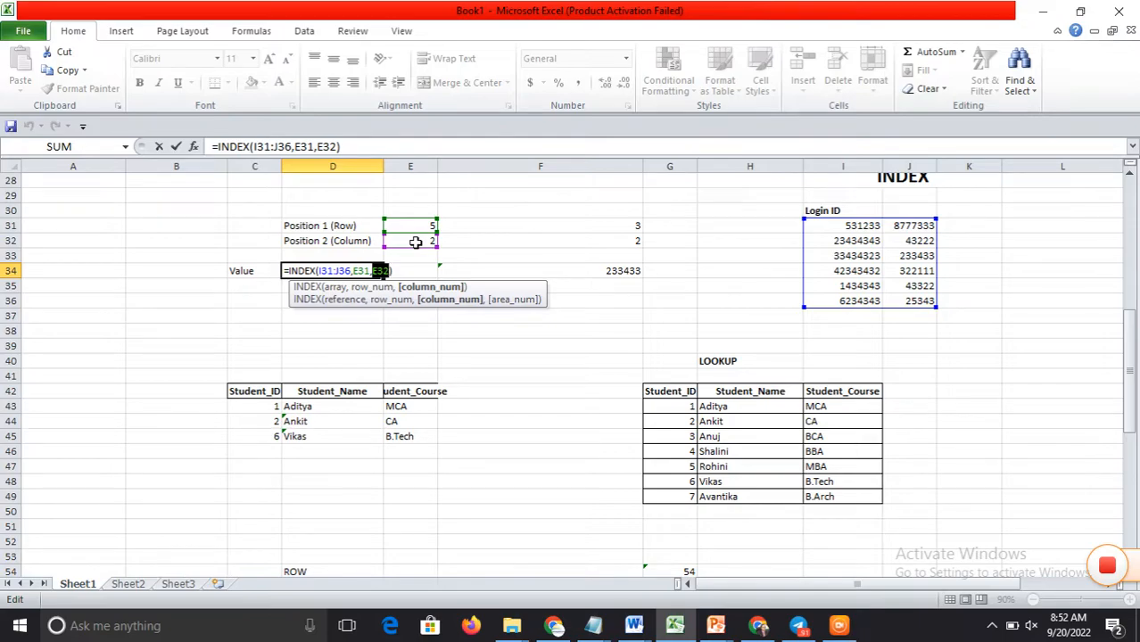
type(")")
key("ctrl+z")
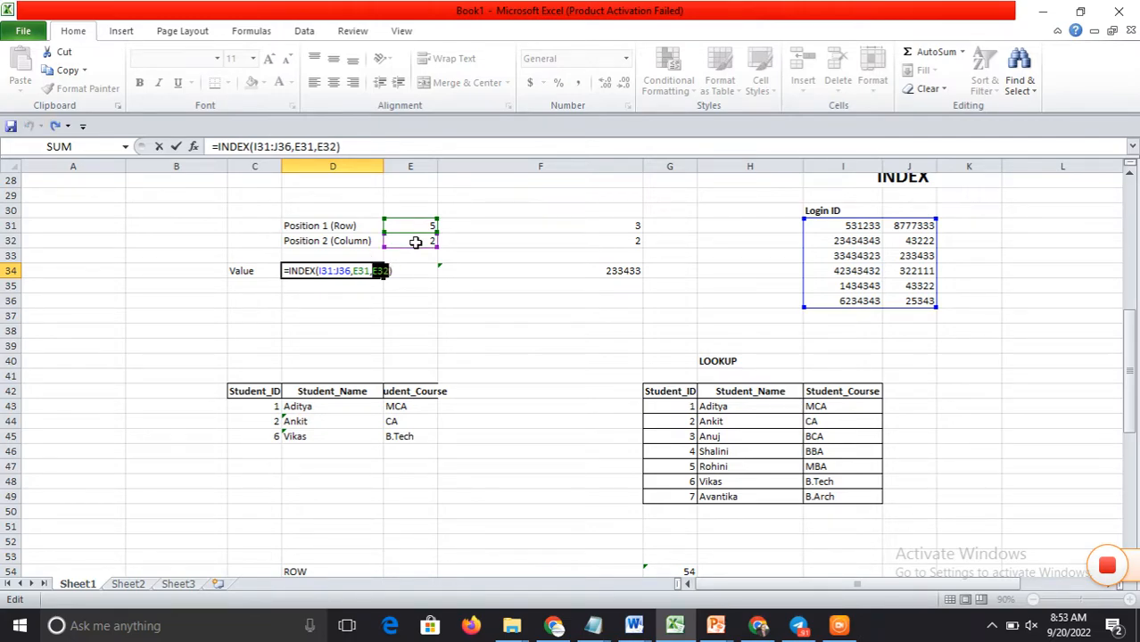
key("Return")
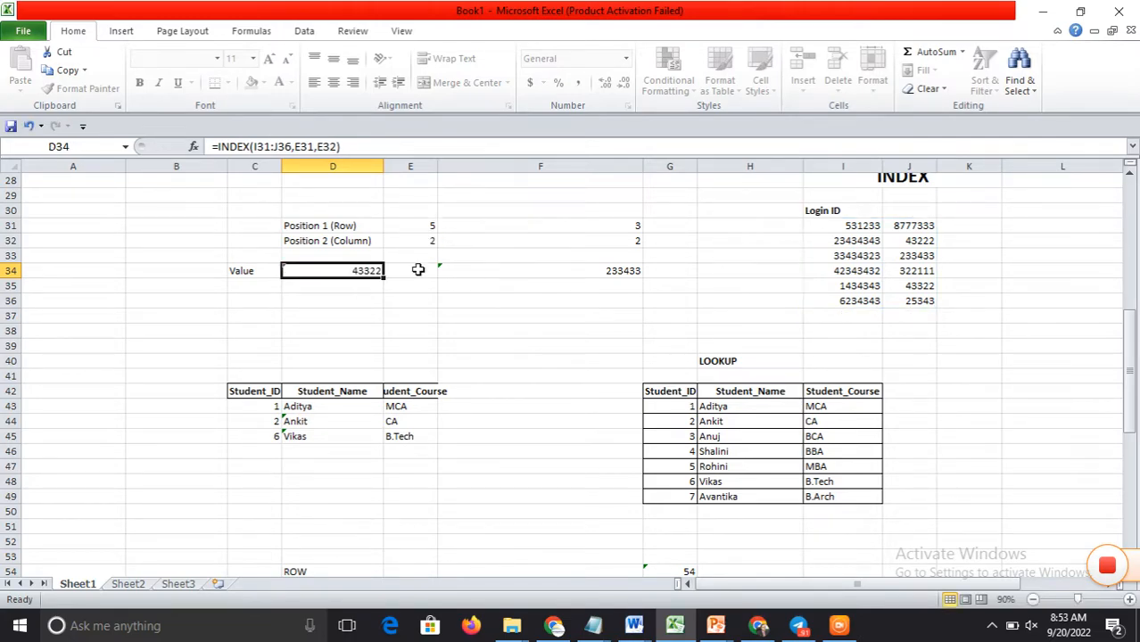
left_click(369, 284)
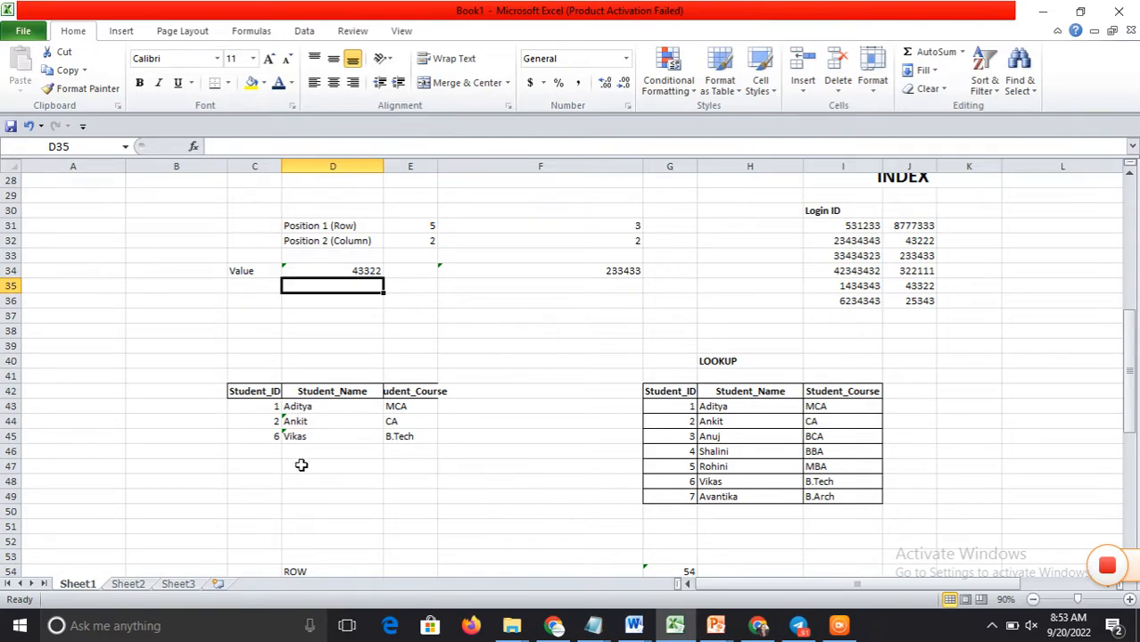
Open the LOOKUP formula in E43 and examine its lookup value, lookup vector and result vector arguments
double_click(406, 407)
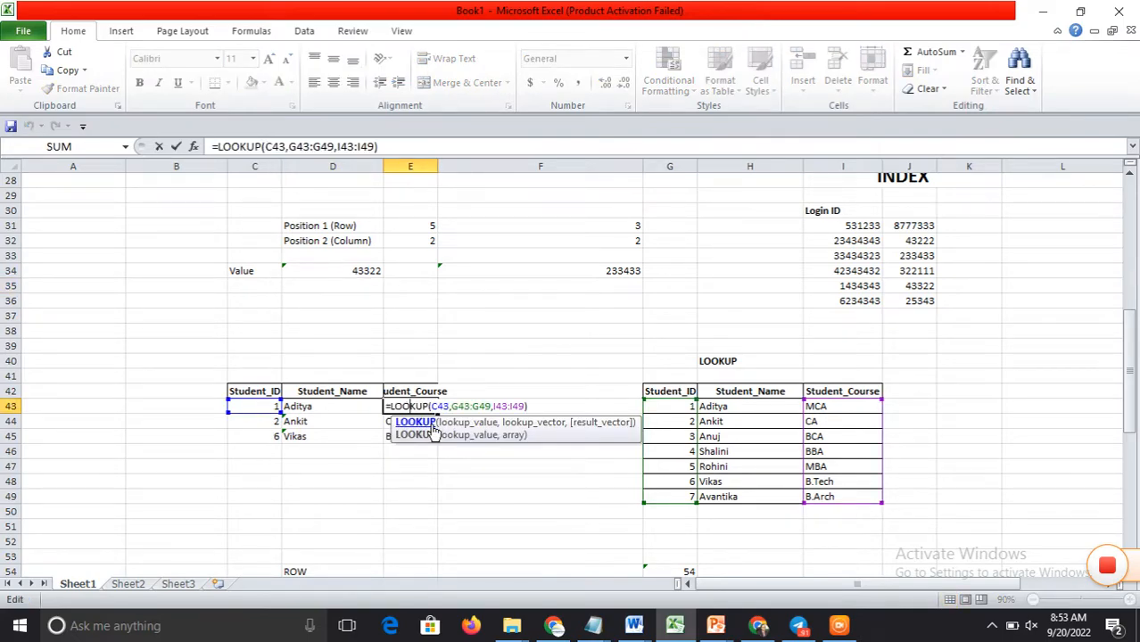
left_click(451, 423)
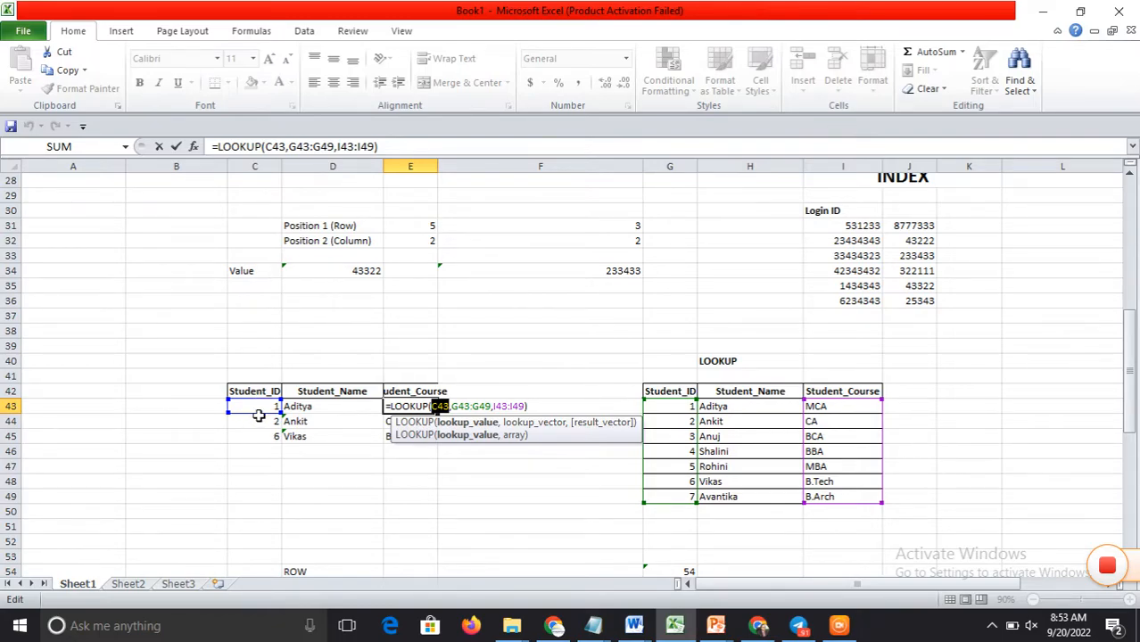
left_click(538, 425)
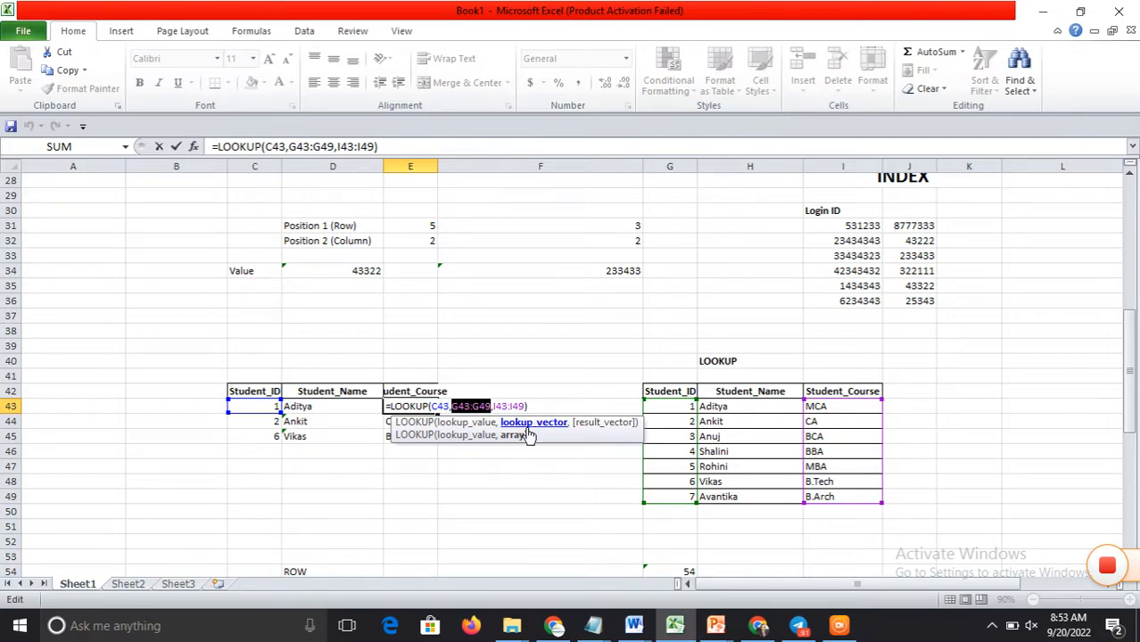
left_click(603, 423)
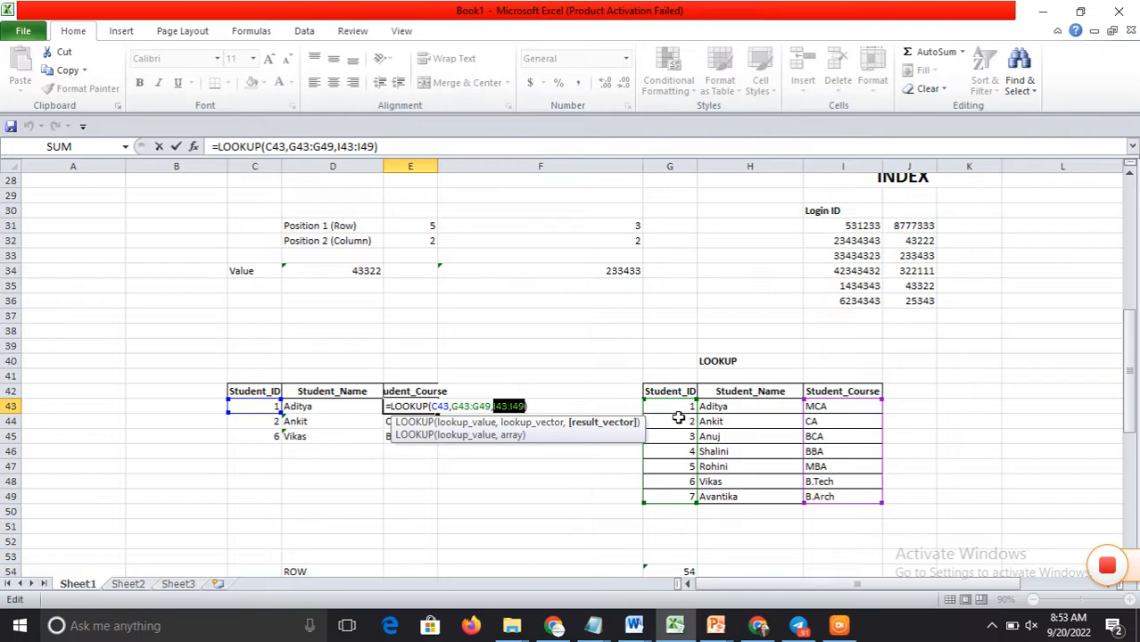
left_click(551, 497)
left_click(613, 426)
key("Escape")
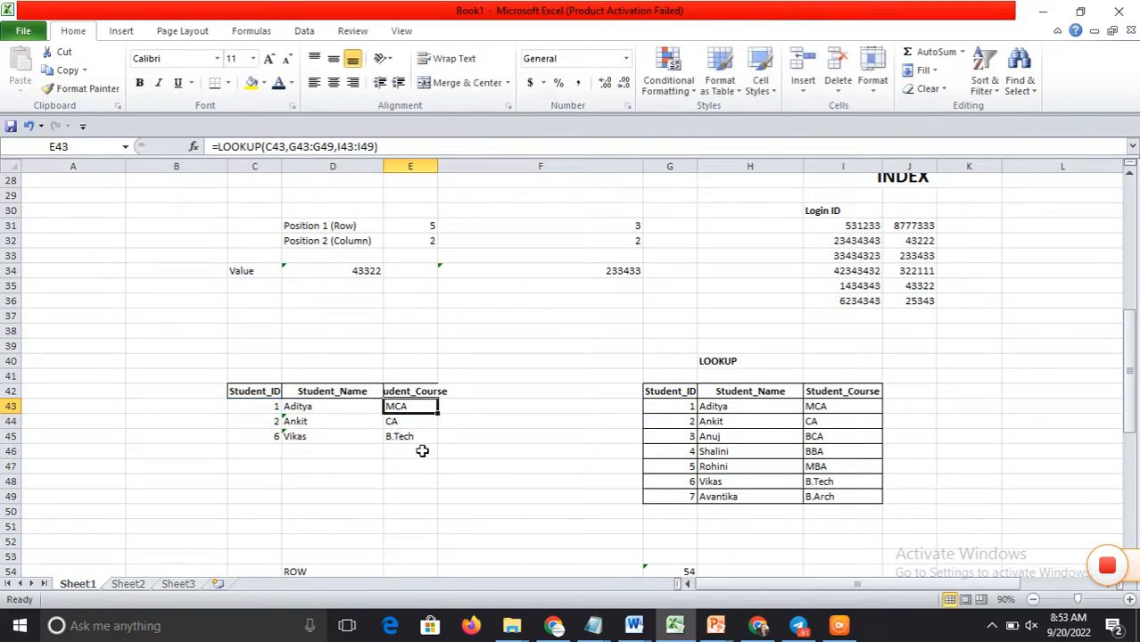
Go to the ROW example and examine the reference used by the formula in G54
key("Down")
key("Down")
key("Down")
key("Down")
key("Down")
key("Down")
key("Down")
key("Down")
key("Down")
key("Down")
key("Down")
key("Down")
key("Down")
key("Down")
key("Down")
key("Down")
key("Down")
key("Down")
key("Down")
key("Down")
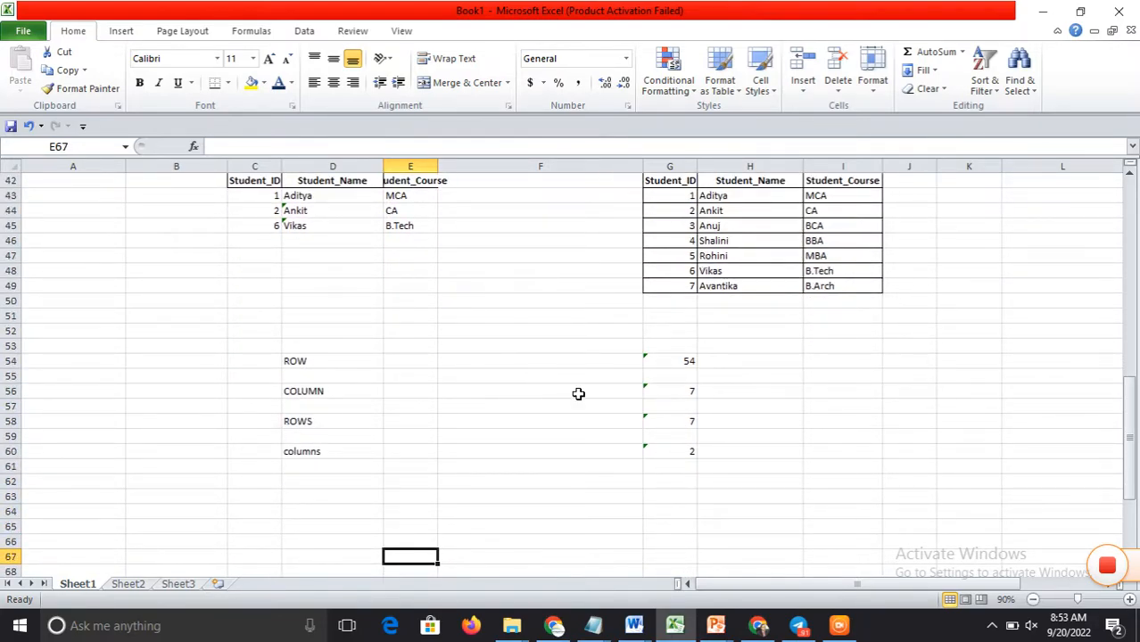
left_click(676, 363)
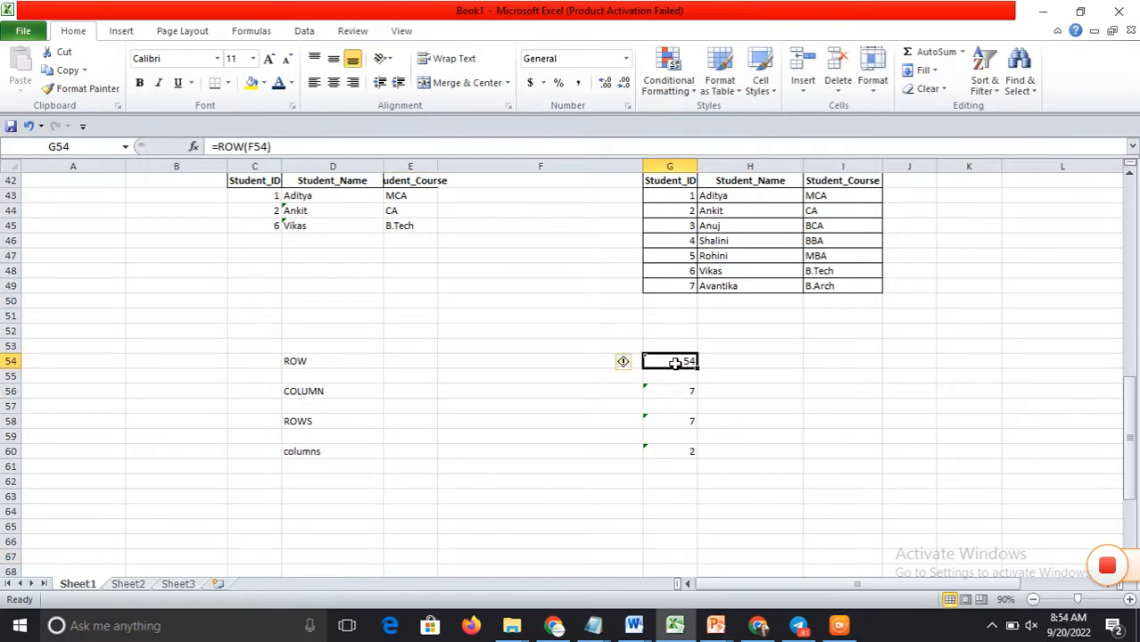
double_click(676, 363)
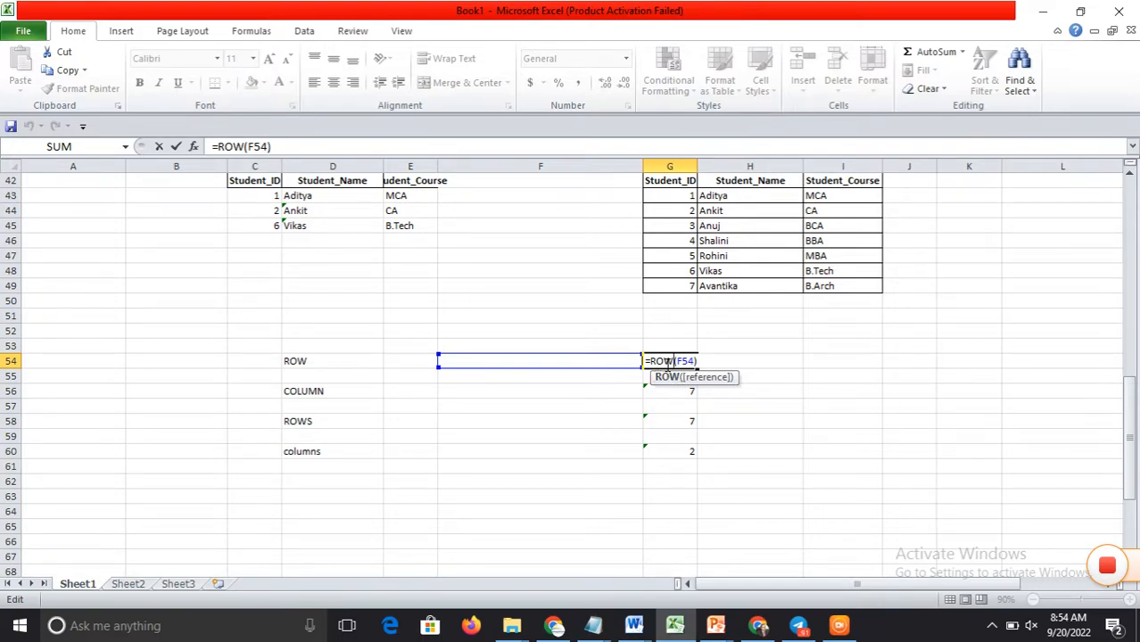
key("Escape")
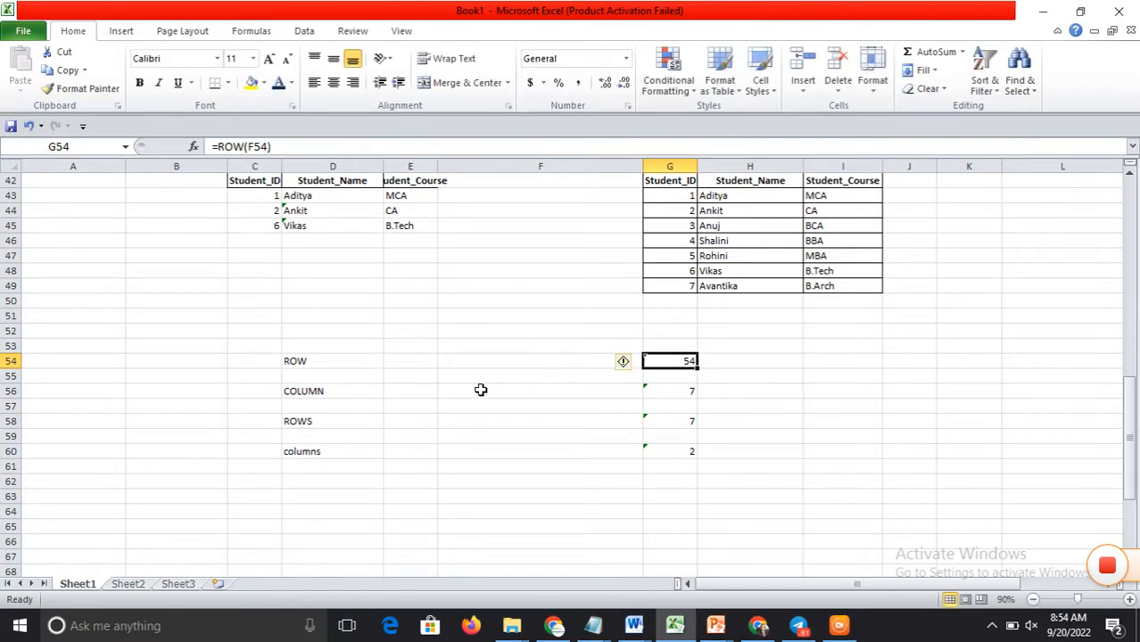
Open the COLUMN formula in G56 to examine its cell reference, leaving the formula as it is
left_click(678, 392)
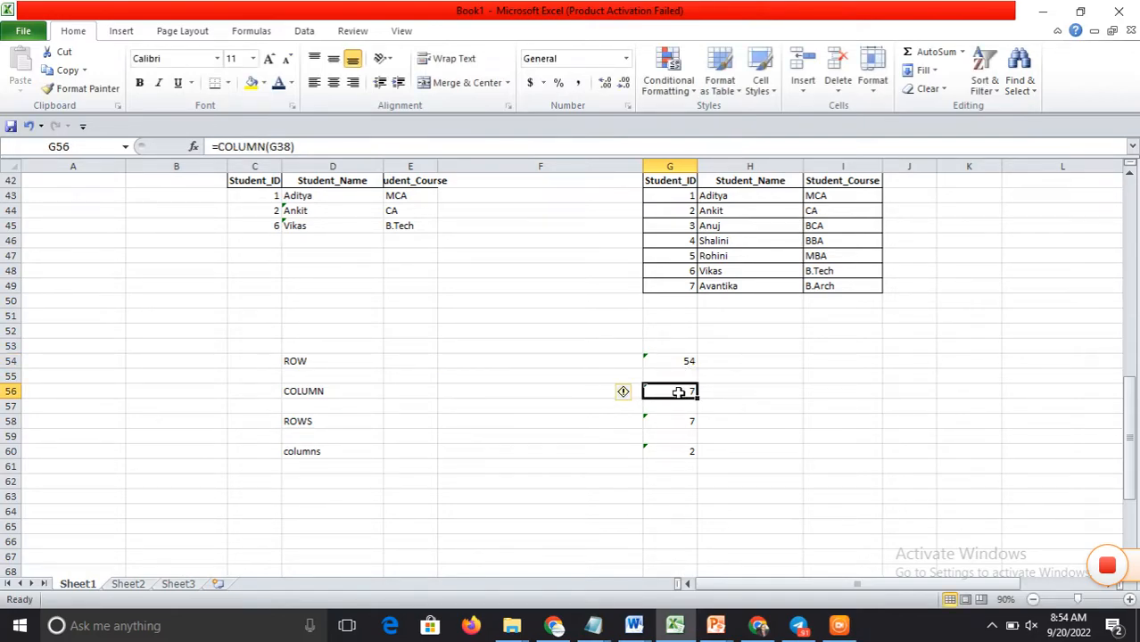
double_click(678, 393)
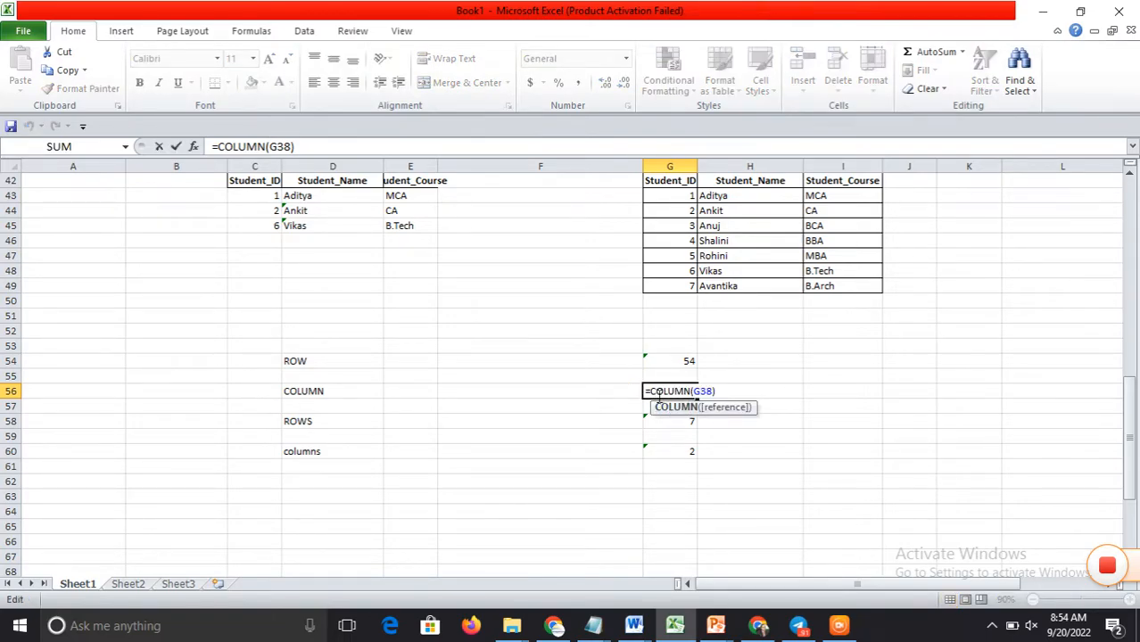
left_click(628, 389)
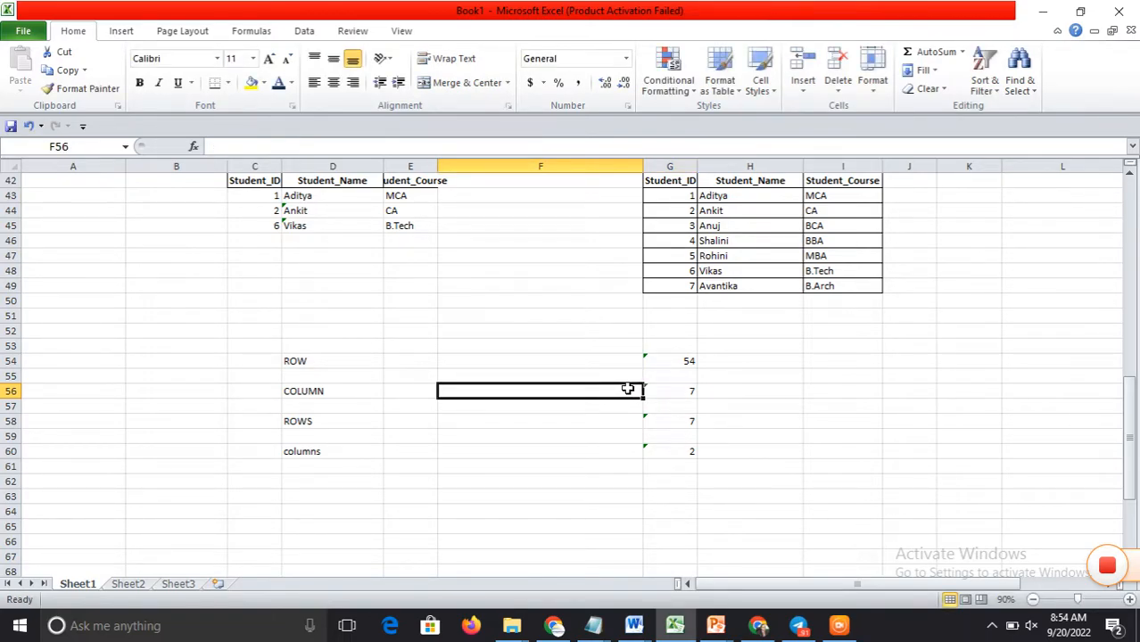
Open the ROWS formula in G58 and examine its array argument, discarding any change to the reference
left_click(681, 421)
double_click(681, 421)
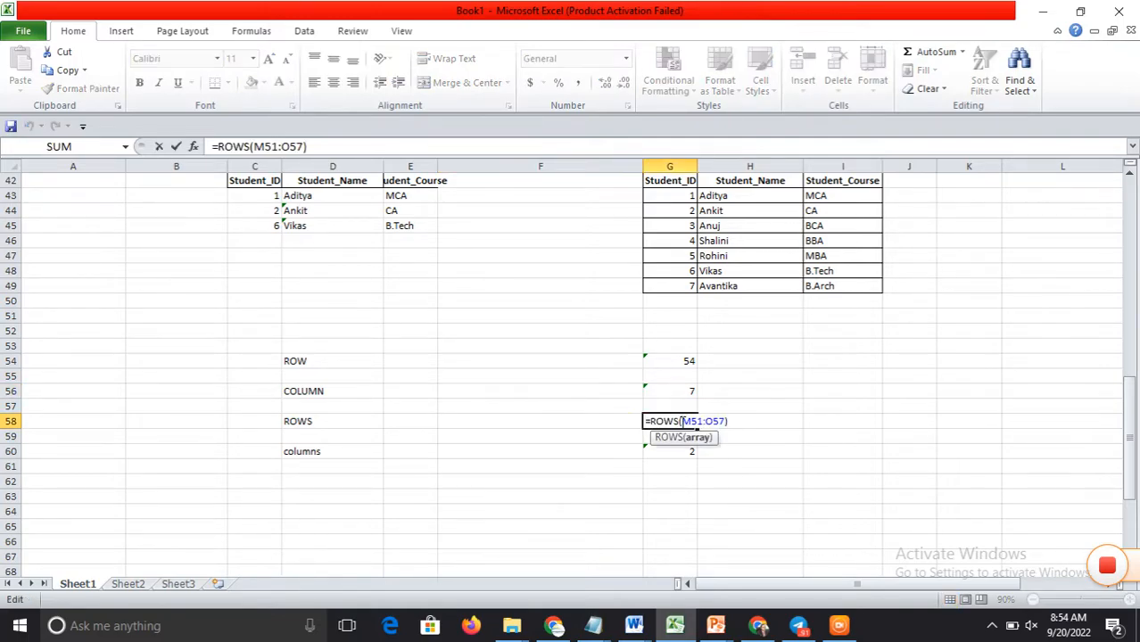
left_click(696, 438)
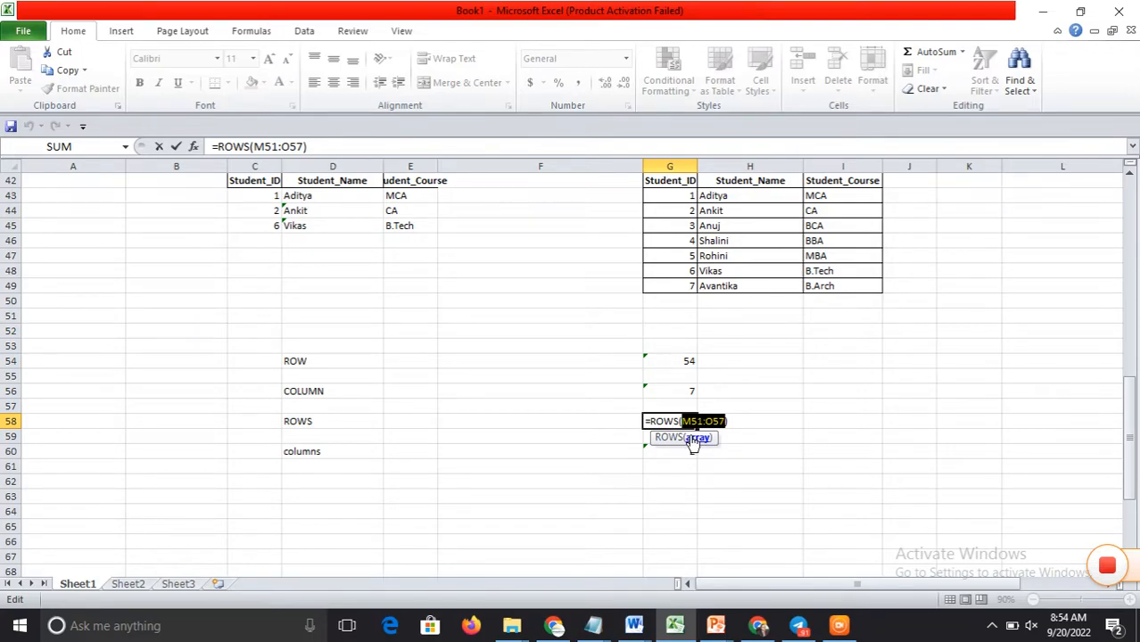
left_click(585, 453)
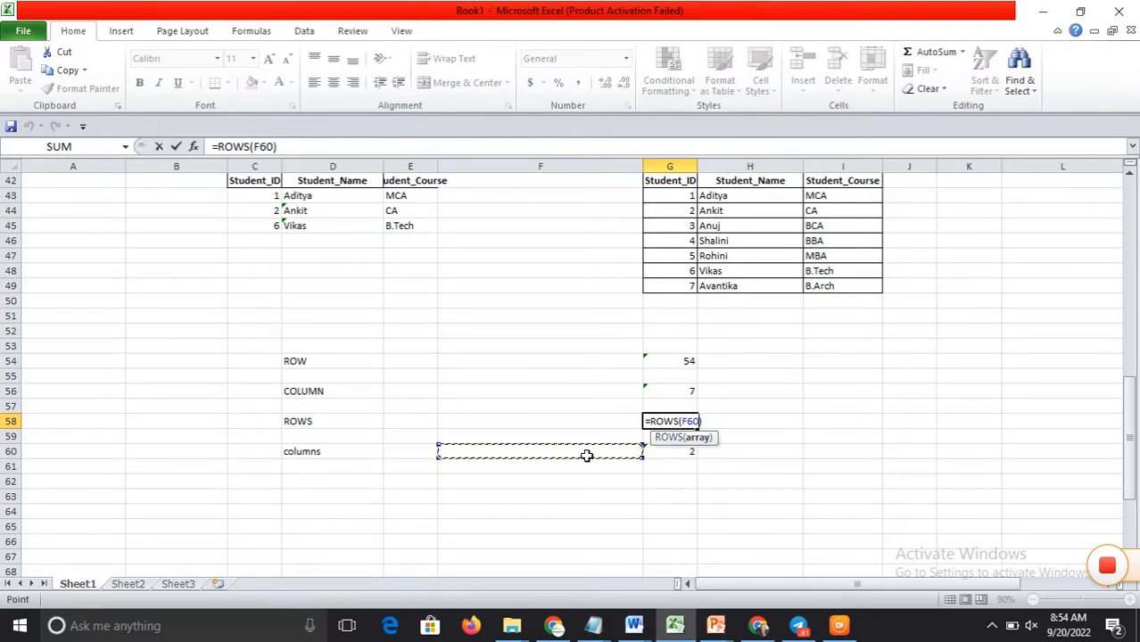
left_click(656, 449)
key("Escape")
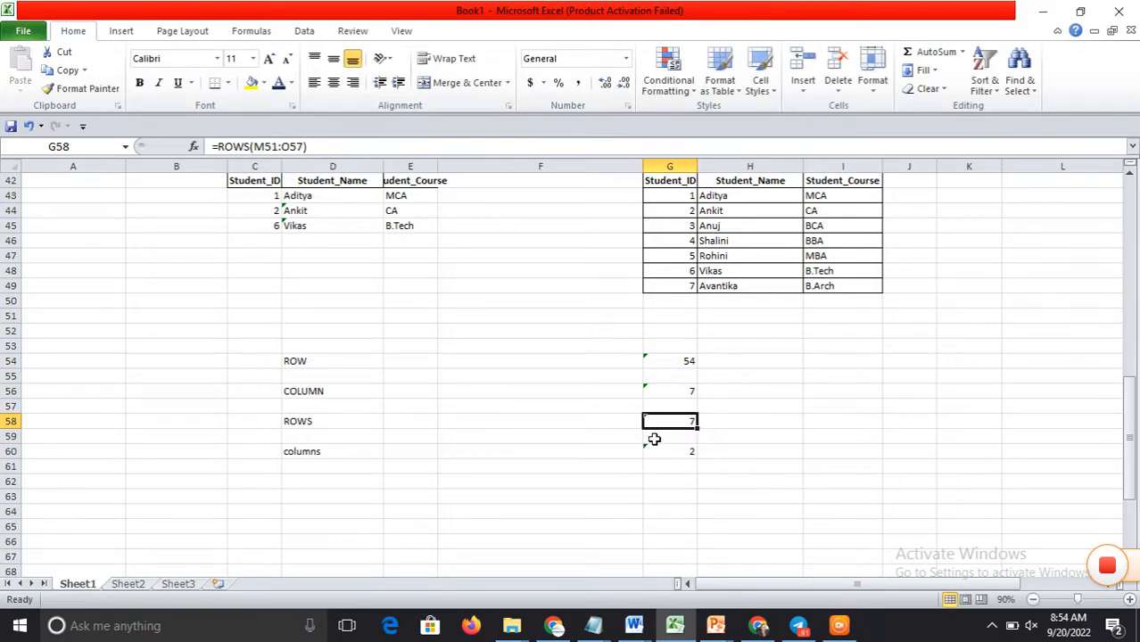
Go back up column G to row 15 to look over the HLOOKUP and INDEX sections again
key("Up")
key("Up")
key("Up")
key("Up")
key("Up")
key("Up")
key("Up")
key("Up")
key("Up")
key("Up")
key("Up")
key("Up")
key("Up")
key("Up")
key("Up")
key("Up")
key("Up")
key("Up")
key("Up")
key("Up")
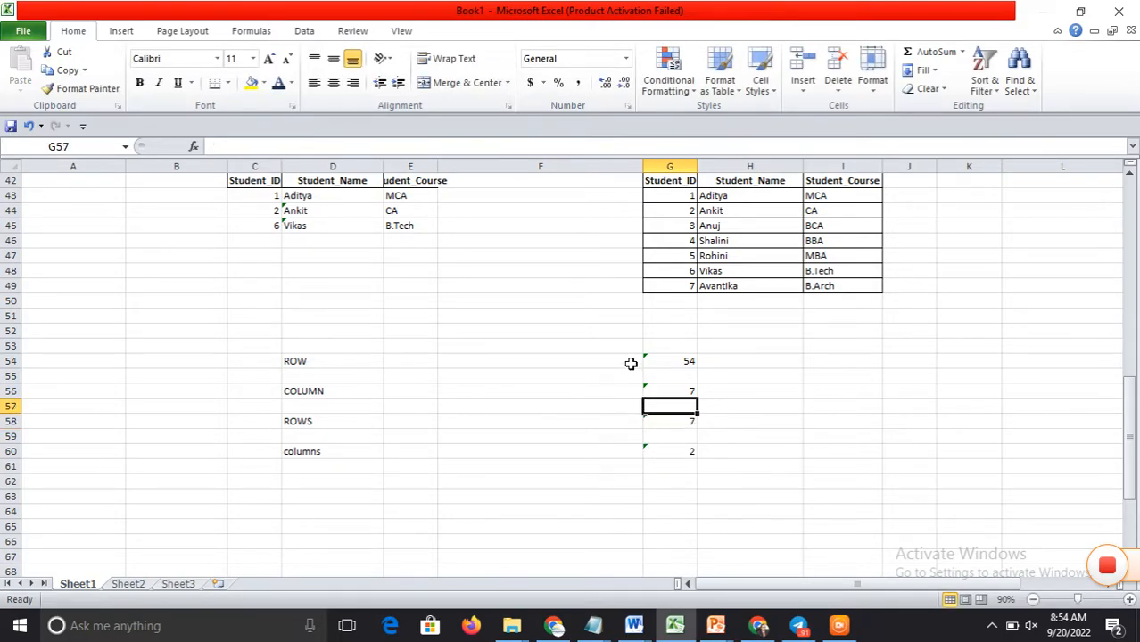
key("Up")
key("Up")
key("Up")
key("Up")
key("Up")
key("Up")
key("Up")
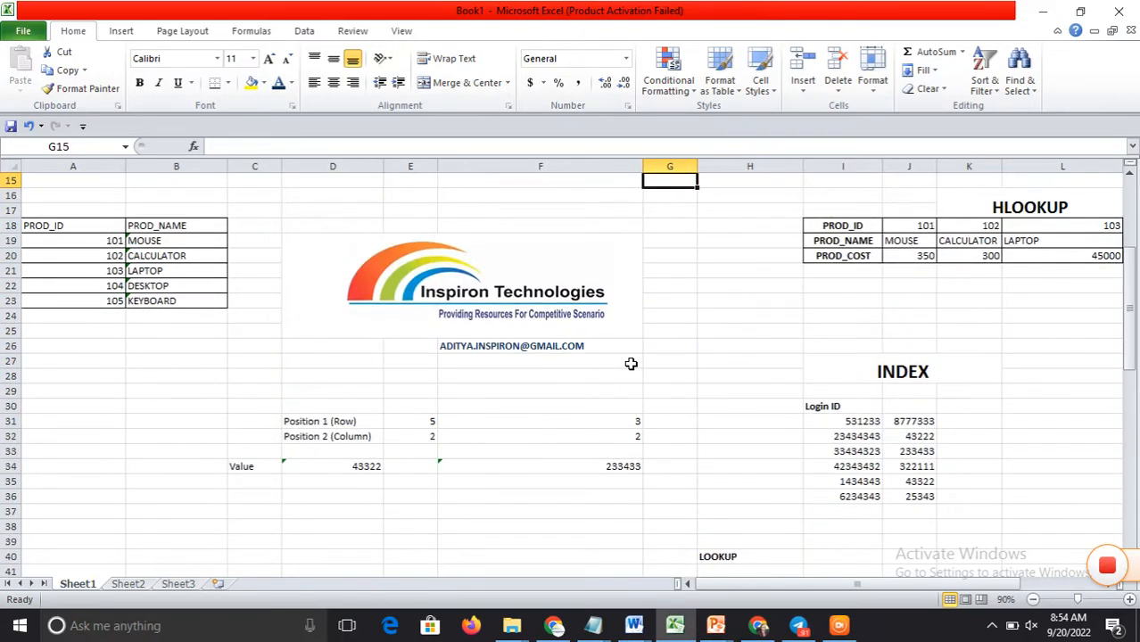